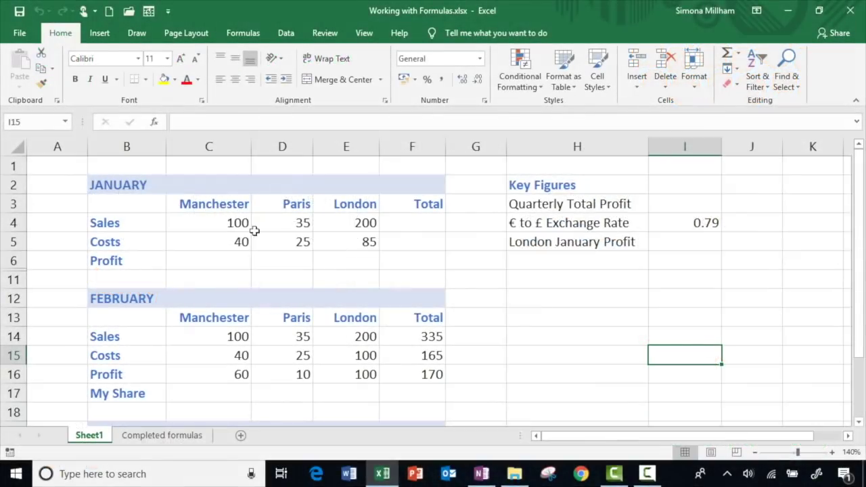
Enter =C4-C5 as Manchester's January profit in C6 and fill it across to E6
left_click(187, 262)
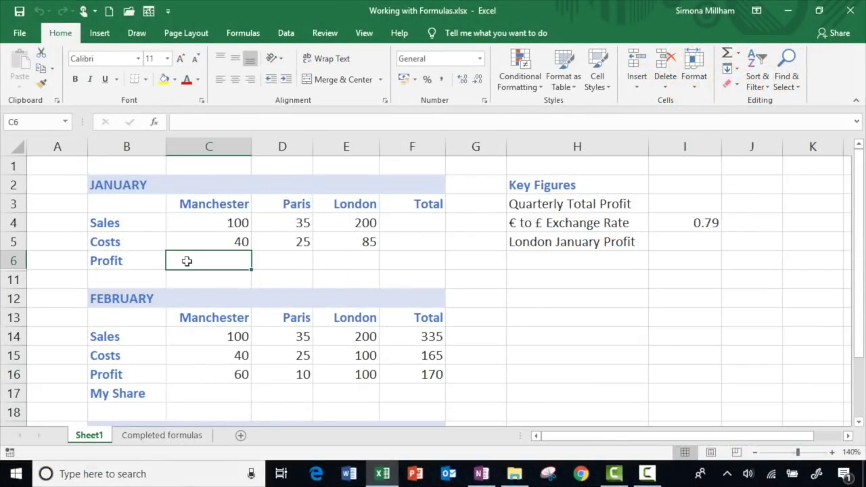
type("=")
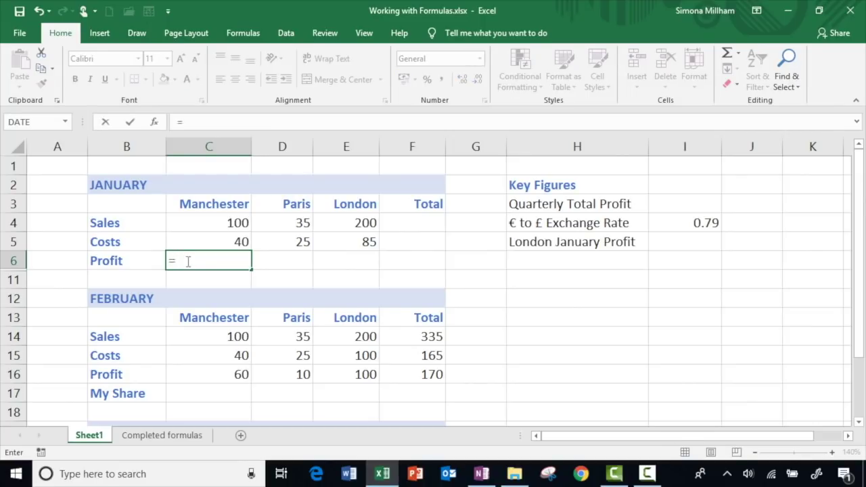
left_click(194, 220)
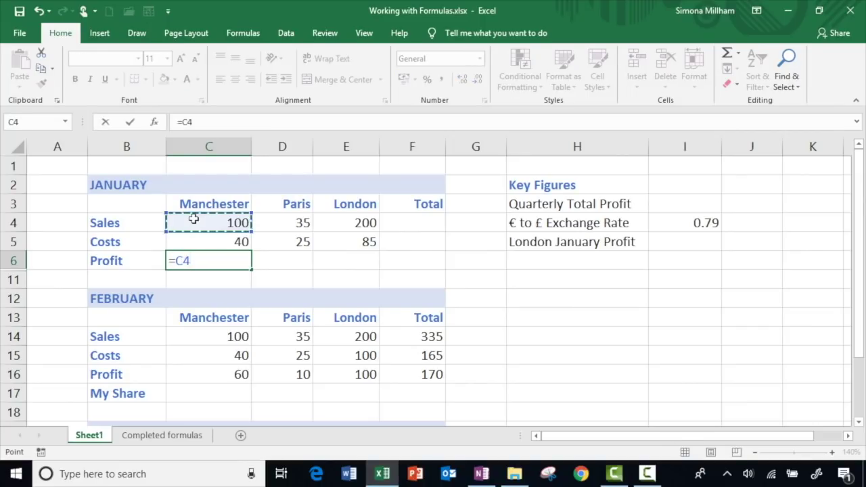
type("-")
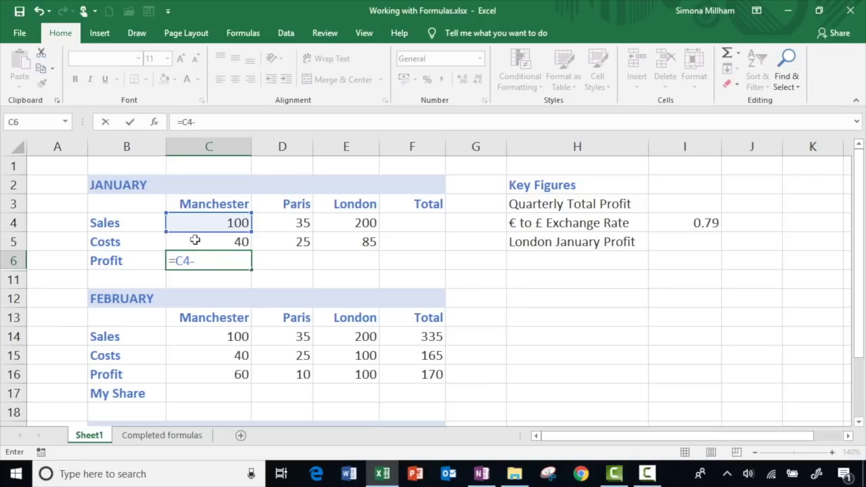
left_click(196, 240)
left_click(130, 123)
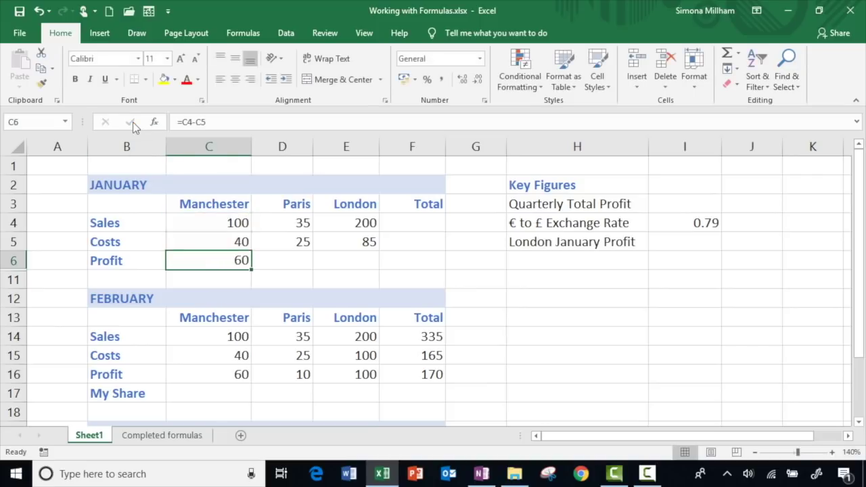
left_click_drag(251, 268, 364, 276)
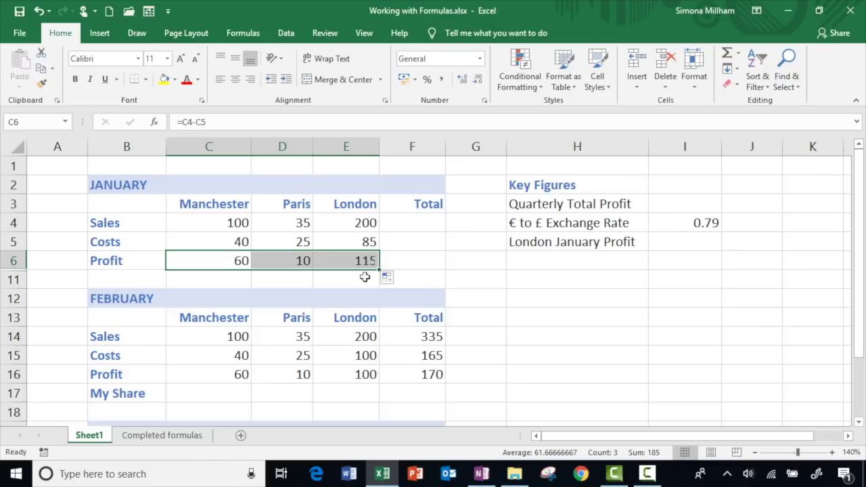
AutoSum January's rows in F4:F6, giving 335 sales, 150 costs and 185 profit
left_click(422, 220)
left_click_drag(422, 221, 424, 253)
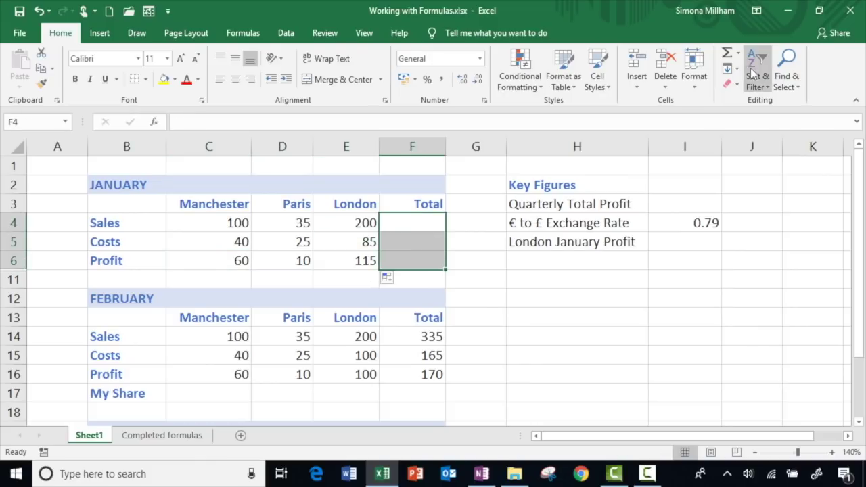
left_click(728, 53)
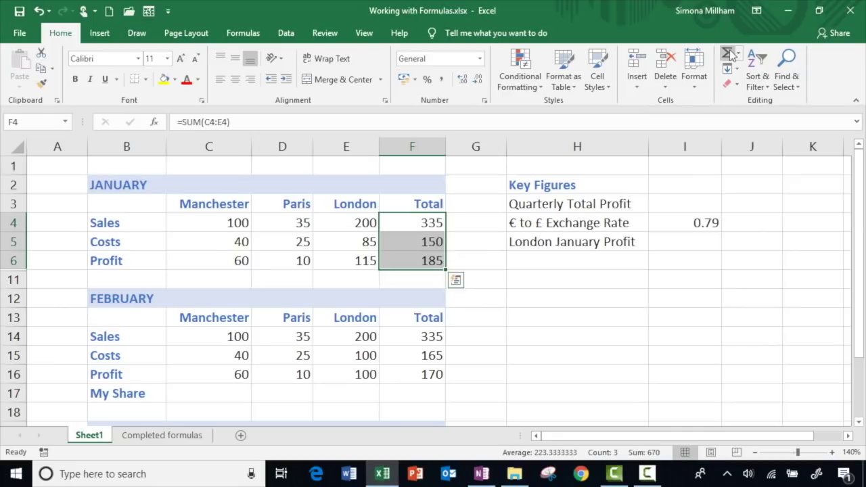
left_click(689, 206)
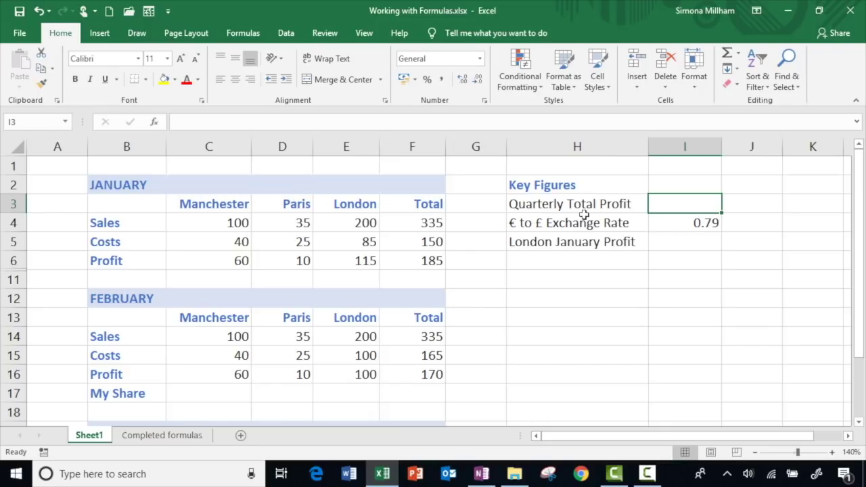
type("=")
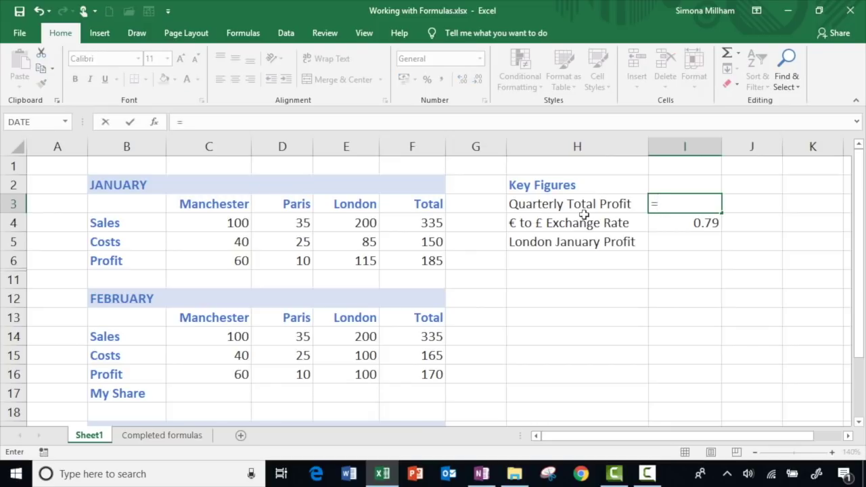
left_click(408, 262)
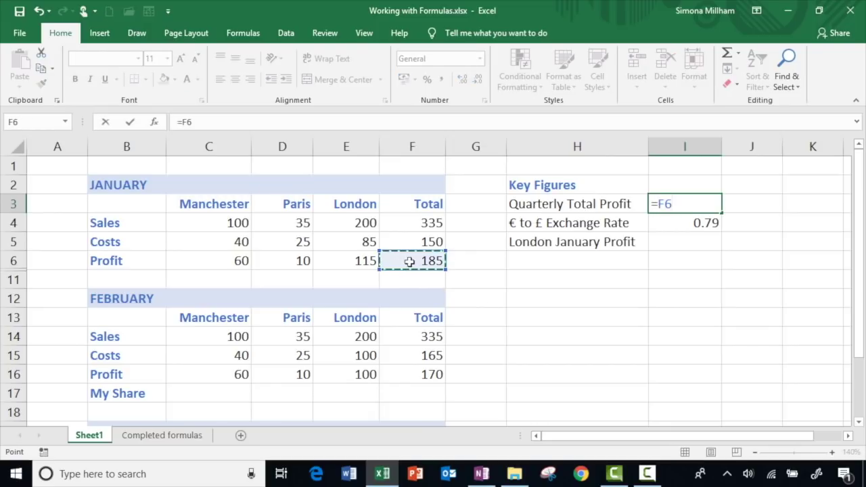
type("+")
scroll(419, 275, "down", 2)
left_click(421, 262)
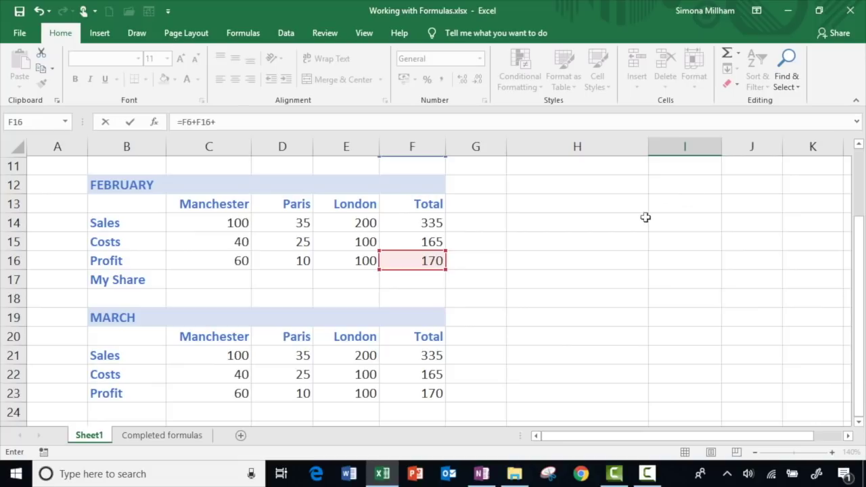
scroll(627, 225, "down", 2)
scroll(627, 225, "down", 1)
left_click(410, 242)
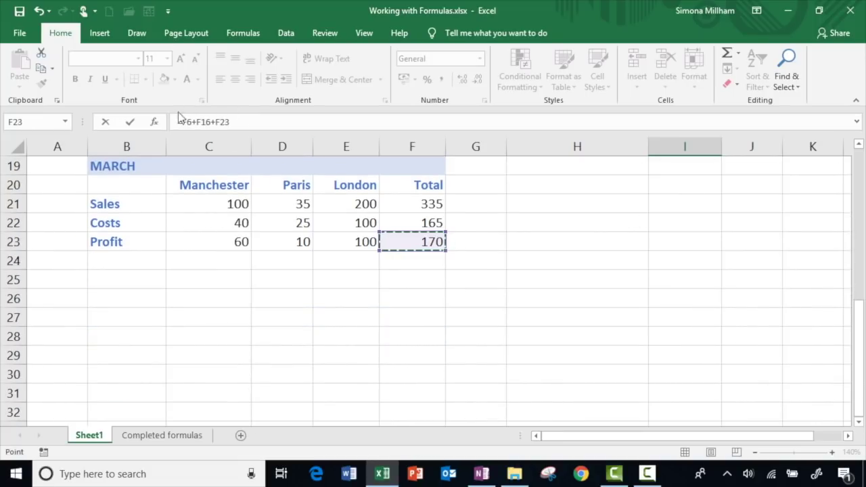
left_click(130, 122)
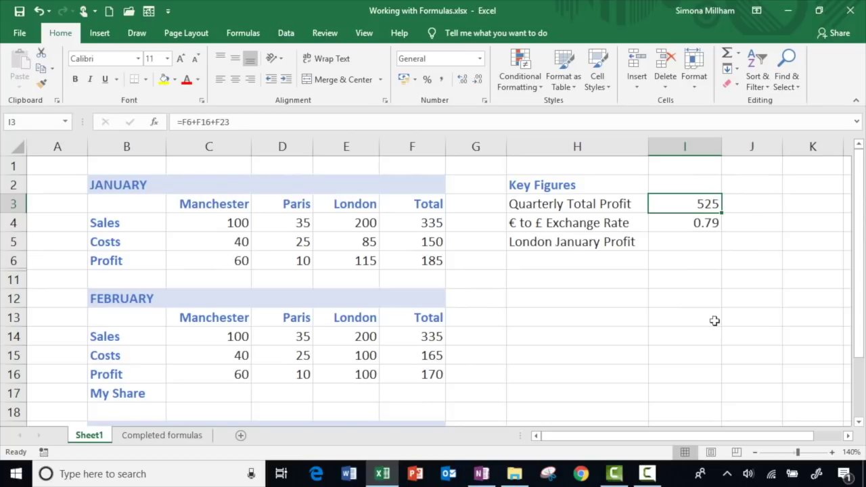
key("Delete")
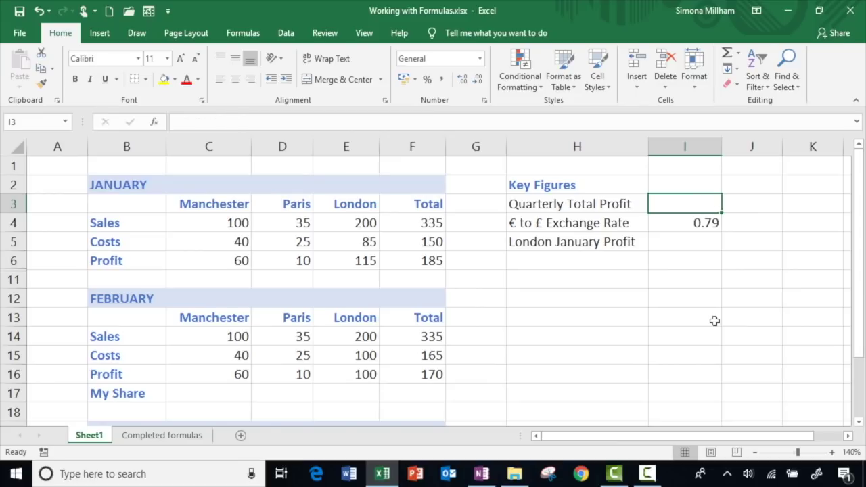
Set Quarterly Total Profit in I3 to =SUM(F6,F16,F23), giving 525
left_click(727, 53)
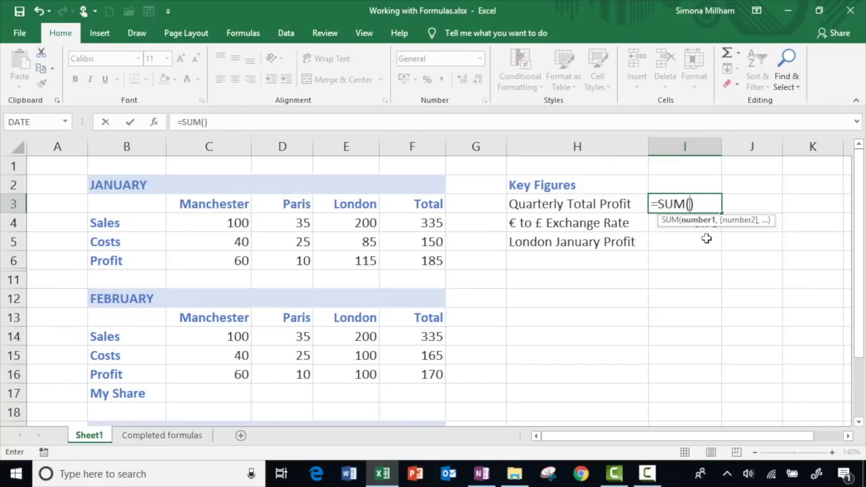
left_click(396, 260)
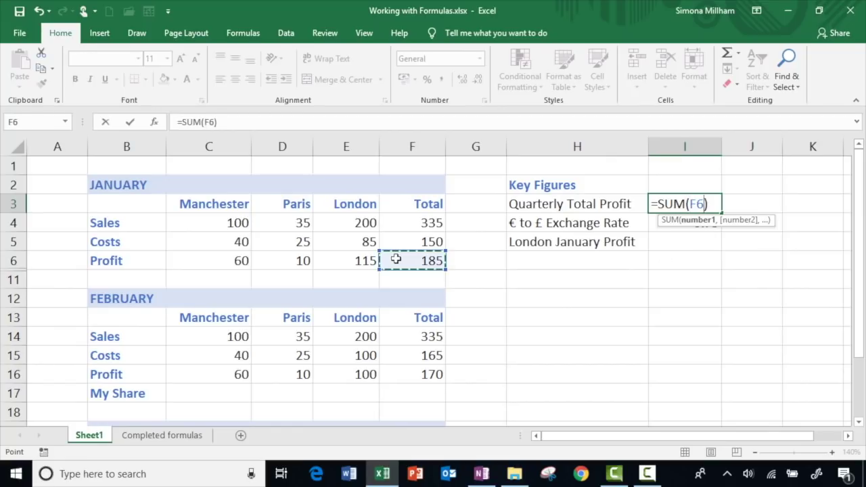
type(",")
left_click(412, 375)
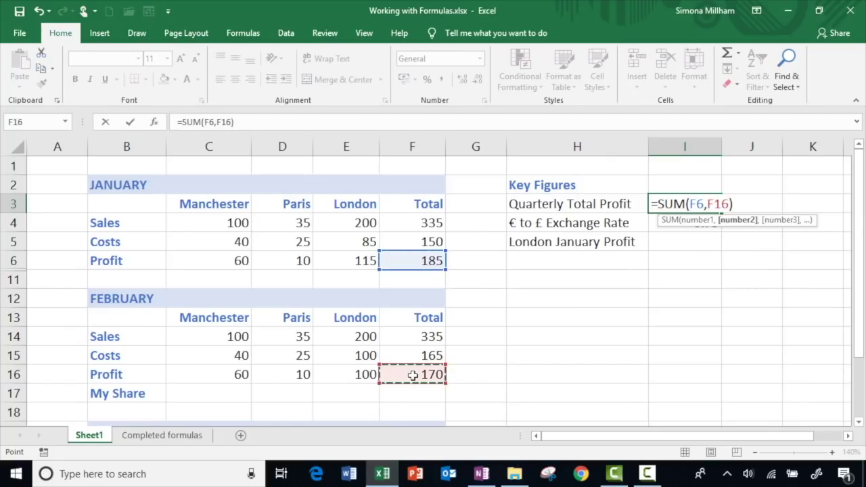
type(",")
scroll(412, 374, "down", 6)
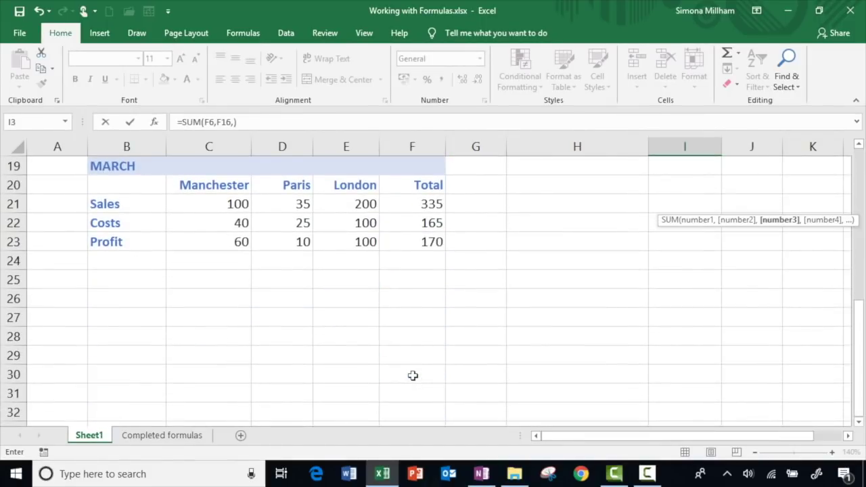
left_click(408, 242)
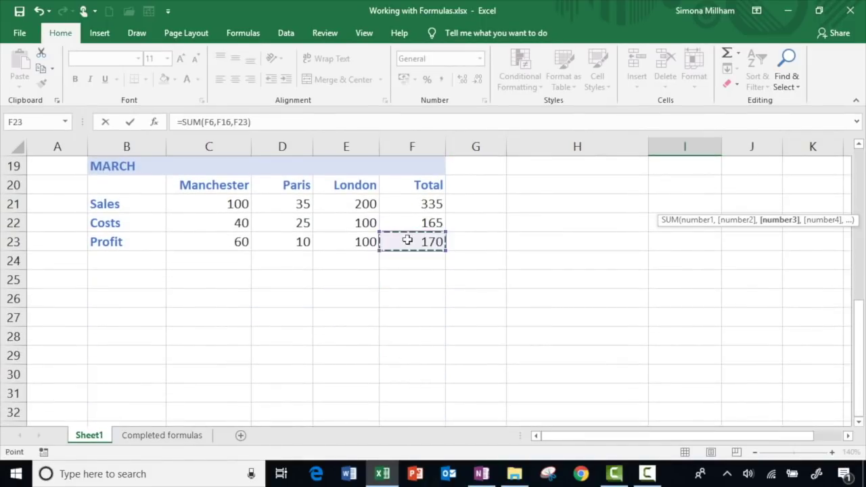
left_click(129, 122)
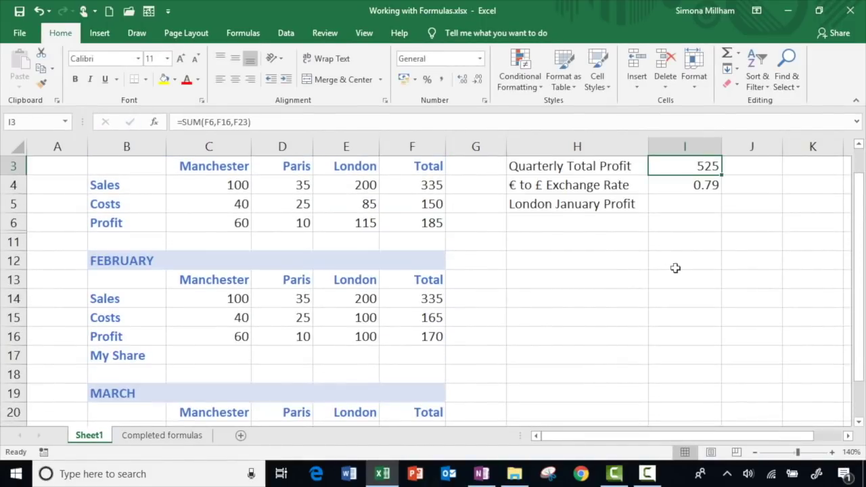
scroll(674, 268, "up", 1)
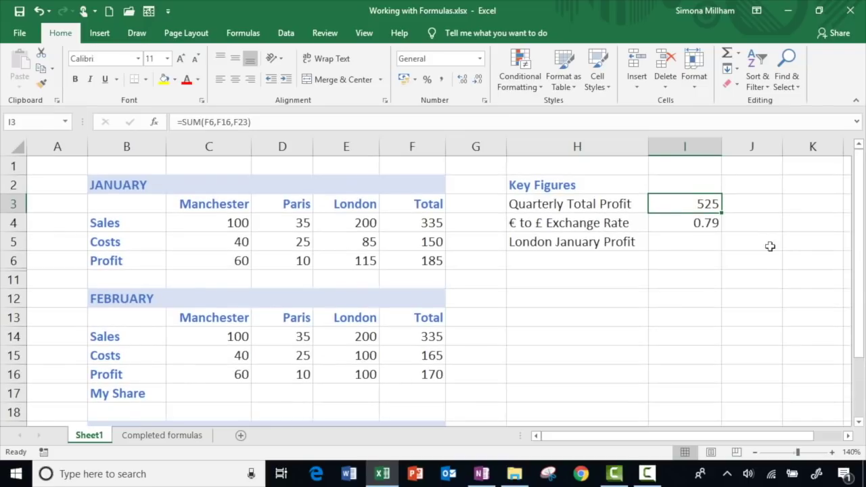
Replace the I3 formula with =F6,F16,F23, which produces a #VALUE! error
key("Delete")
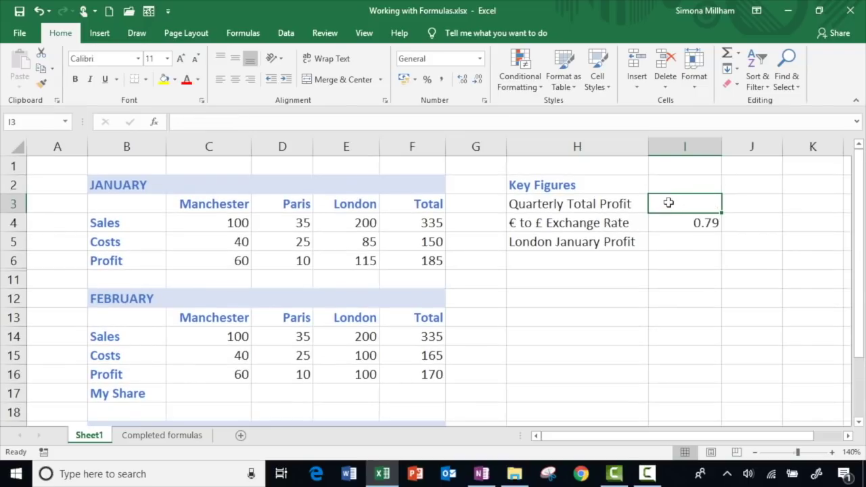
type("=")
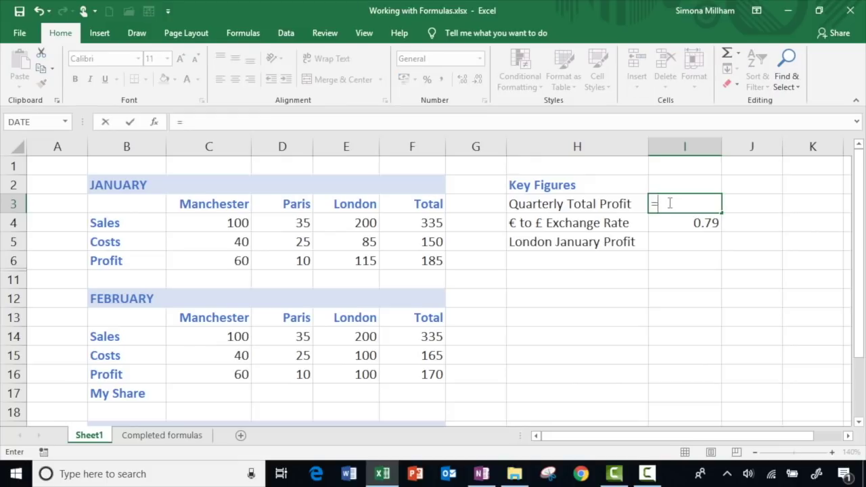
left_click(409, 262)
type(",")
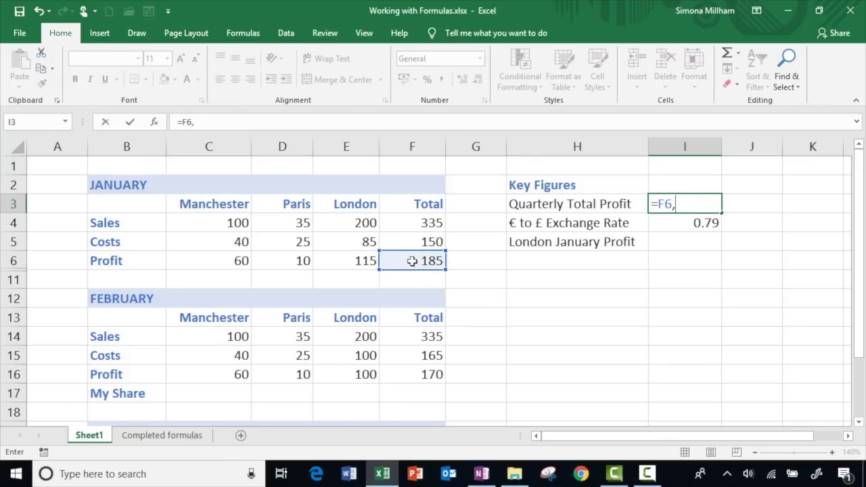
left_click(416, 377)
type(",")
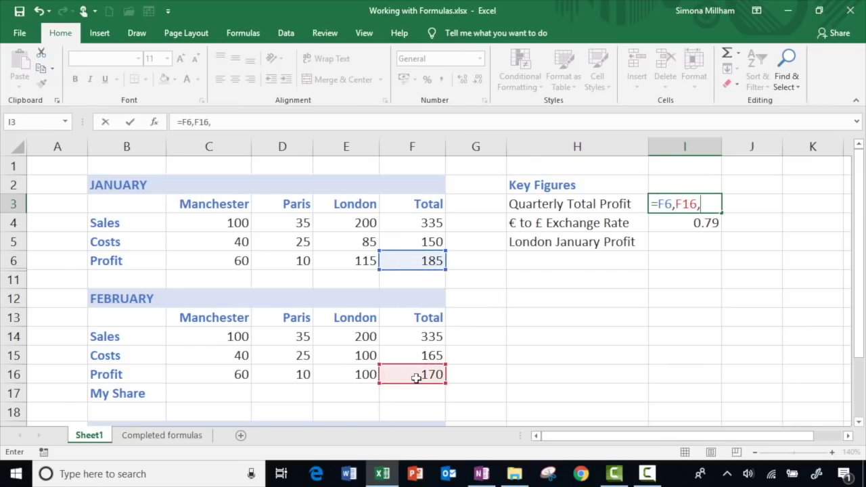
scroll(416, 377, "down", 3)
left_click(415, 395)
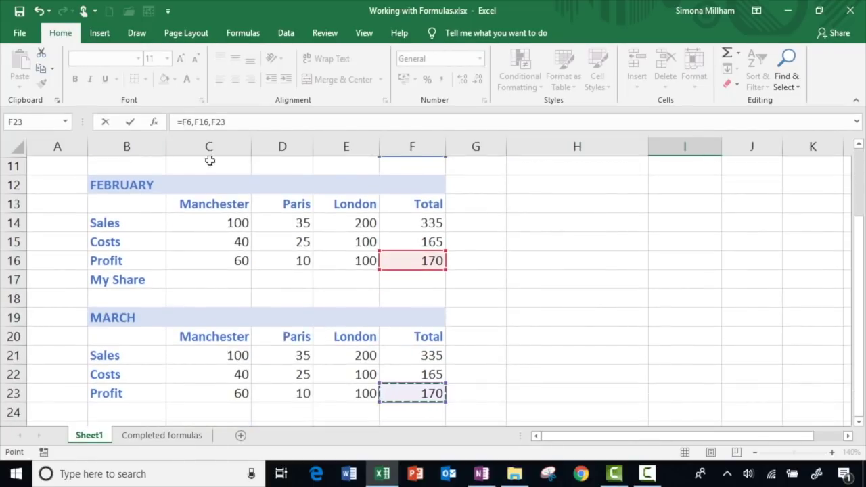
left_click(130, 122)
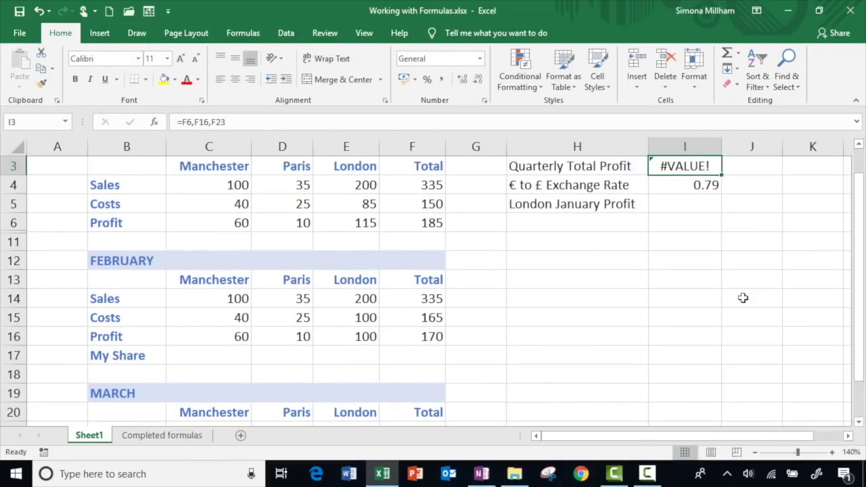
scroll(742, 298, "up", 1)
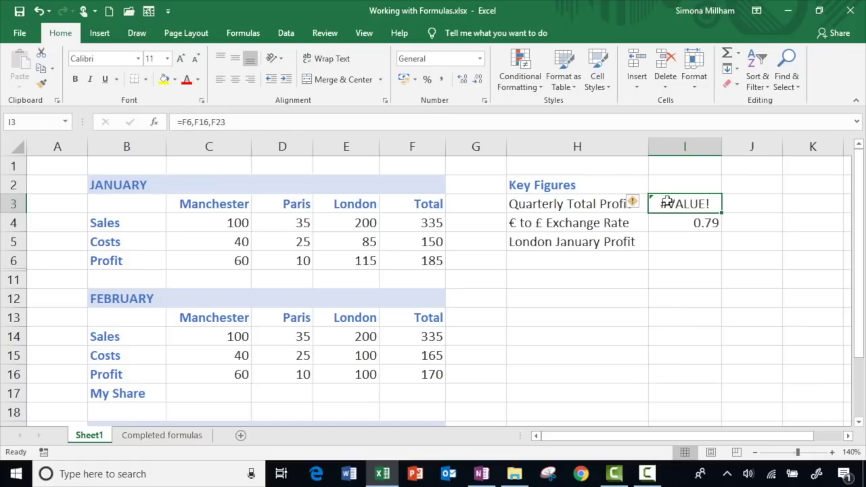
View Excel's help on the #VALUE! error in I3, then close the Help pane
left_click(634, 202)
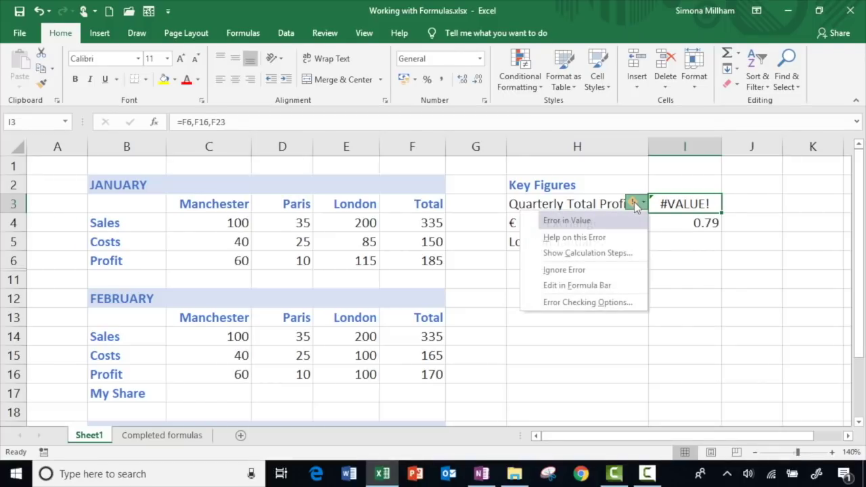
left_click(621, 239)
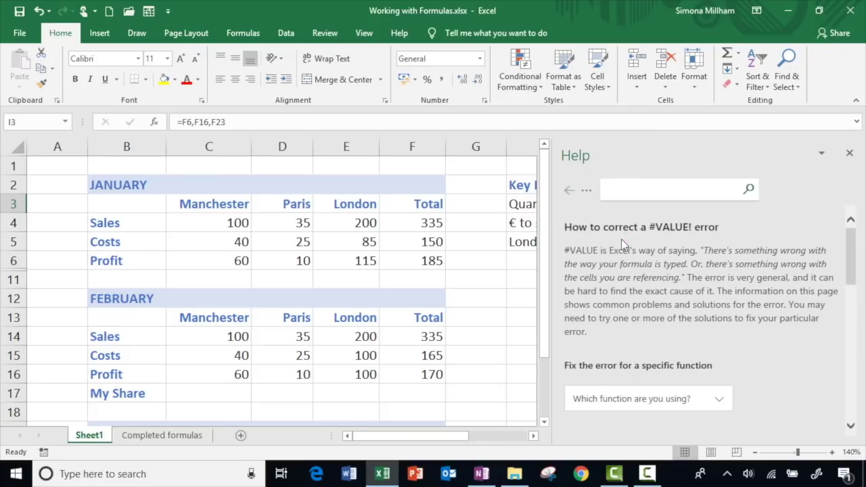
scroll(767, 316, "down", 10)
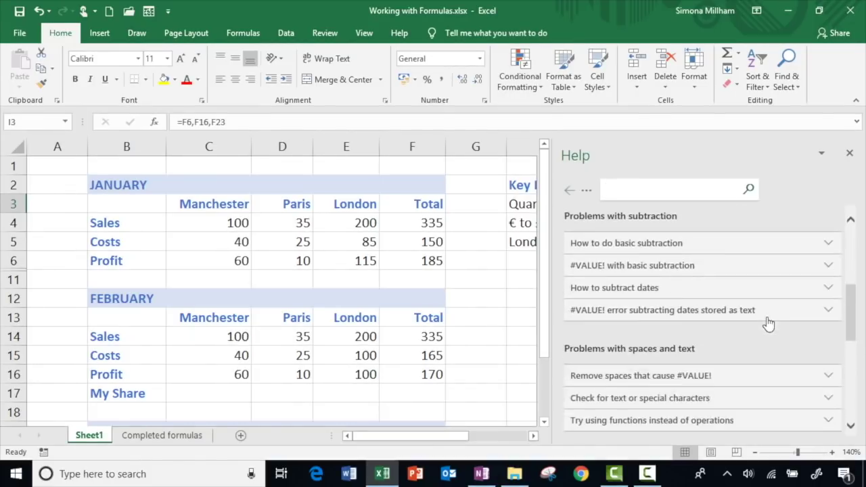
scroll(767, 316, "up", 10)
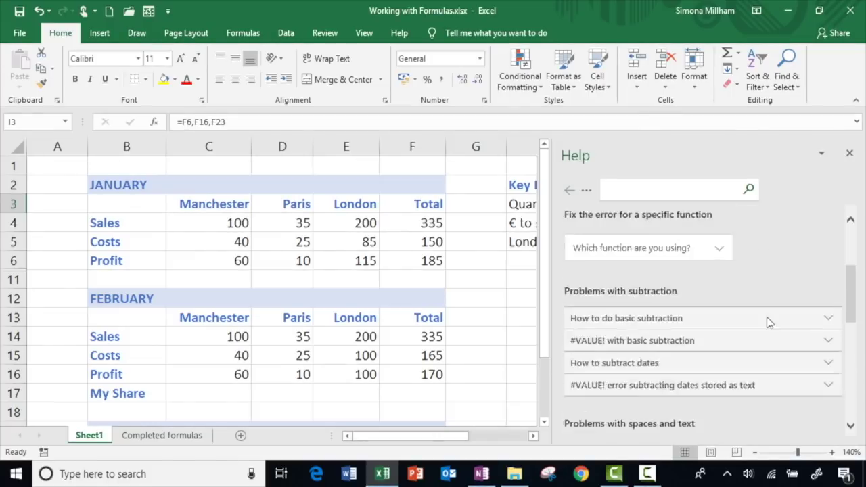
left_click(849, 153)
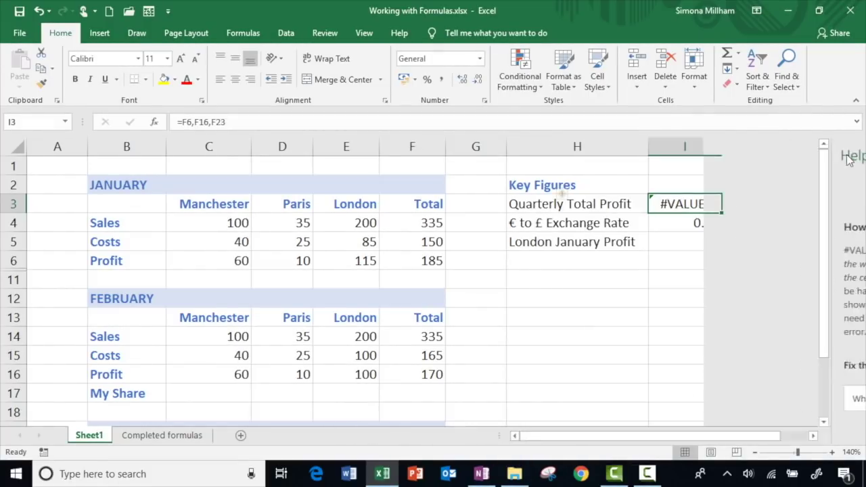
Review the error's calculation steps and checking options, then undo twice to restore =SUM(F6,F16,F23)
left_click(634, 203)
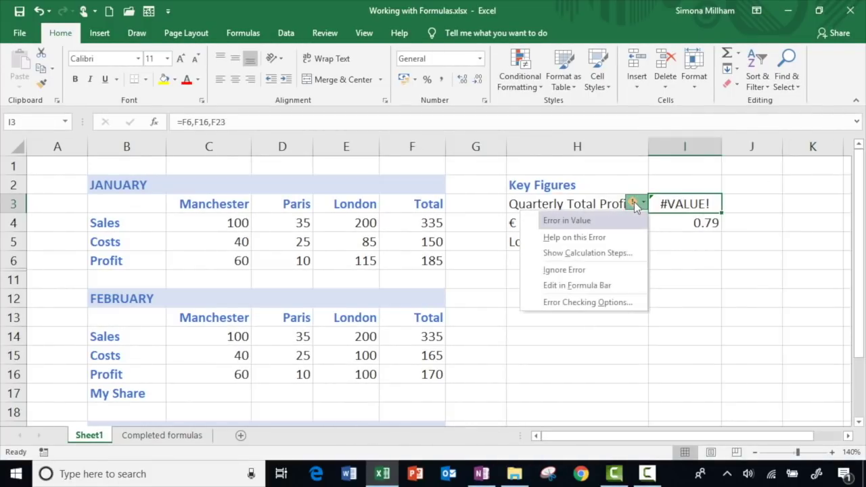
left_click(626, 255)
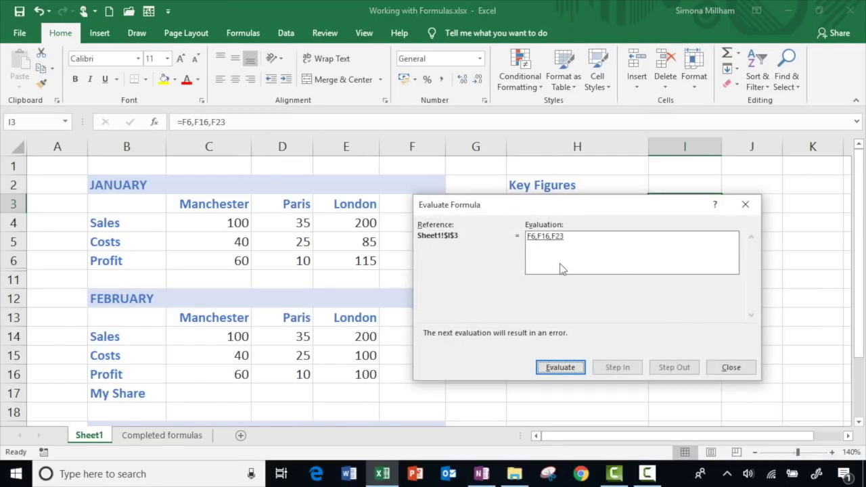
left_click(731, 368)
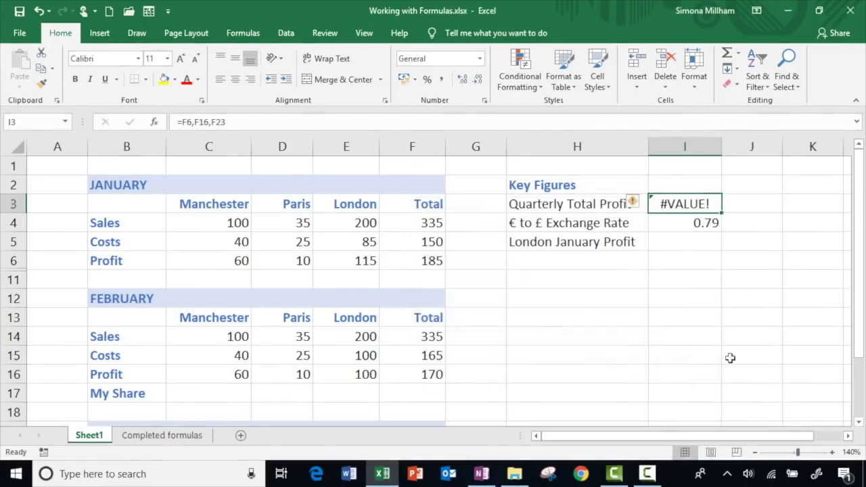
left_click(633, 203)
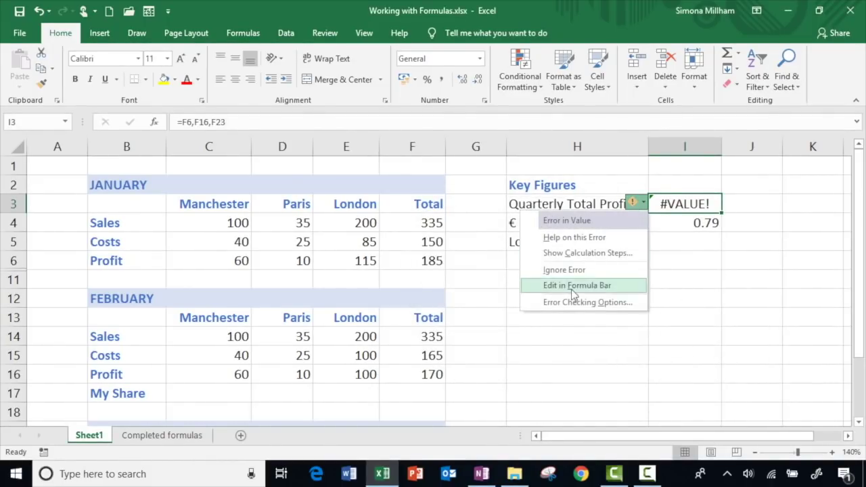
left_click(636, 301)
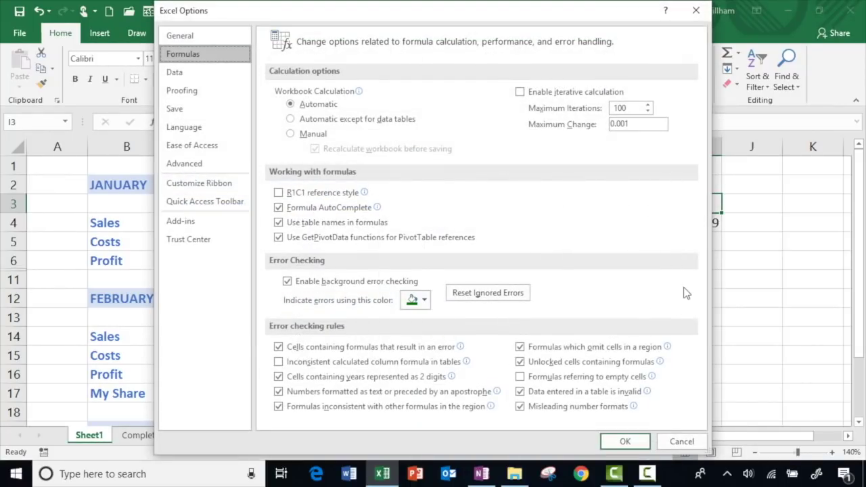
left_click(688, 440)
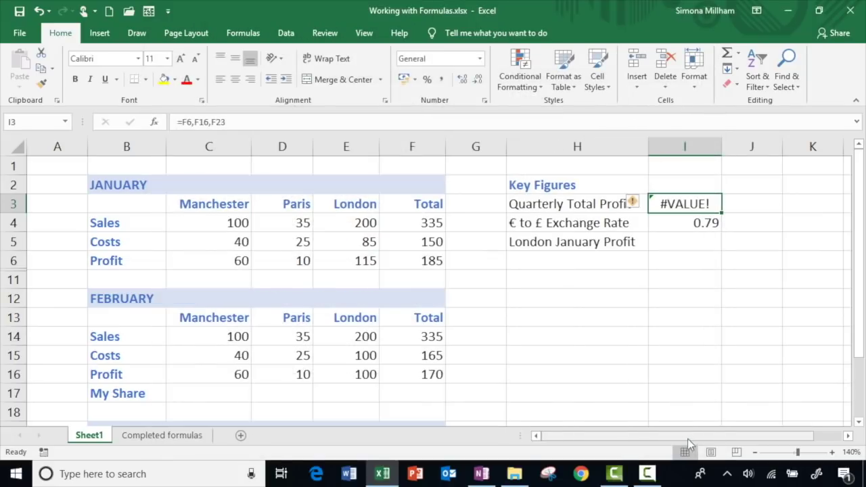
left_click(38, 12)
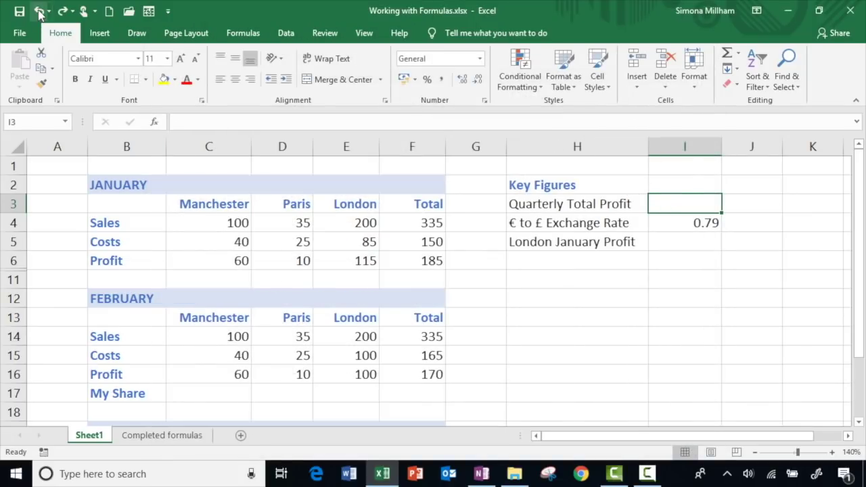
left_click(38, 11)
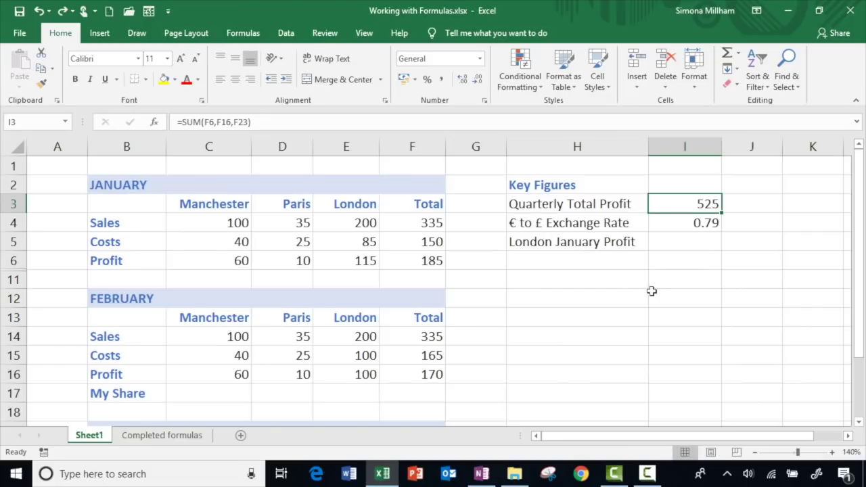
Unhide rows 7–10 to reveal January's Bonus, Total, My Share and £ rows
left_click_drag(8, 260, 10, 278)
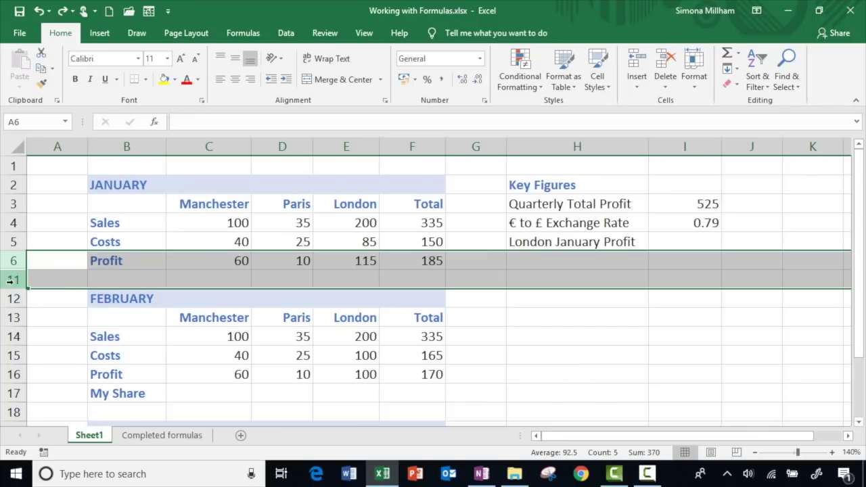
right_click(9, 279)
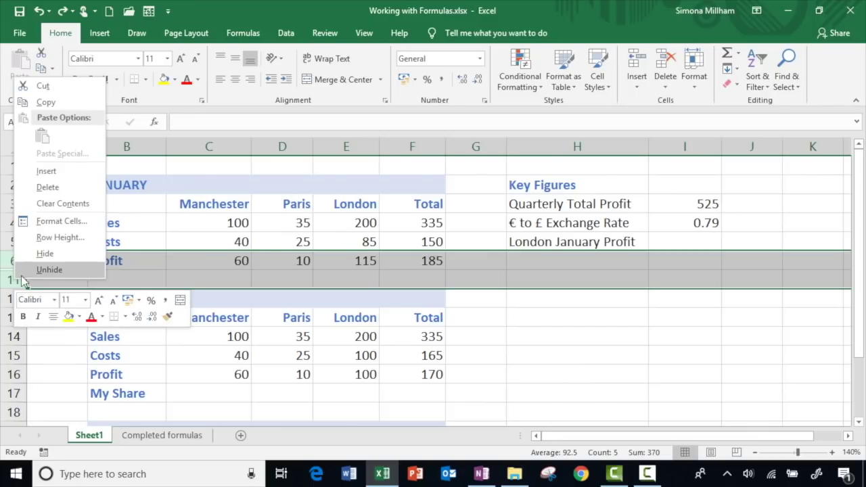
left_click(60, 267)
left_click(217, 282)
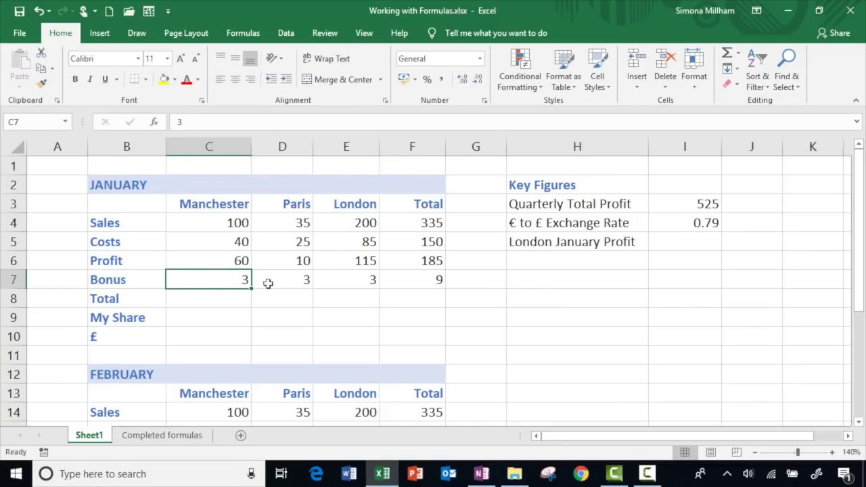
Enter =C6+C7 in C8 and fill it to F8, giving 63, 13, 118 and 194
left_click(226, 300)
type("=")
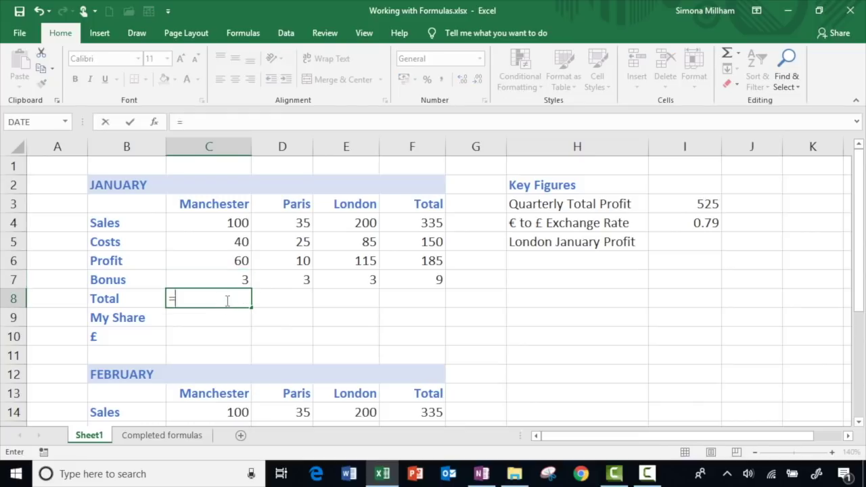
left_click(209, 262)
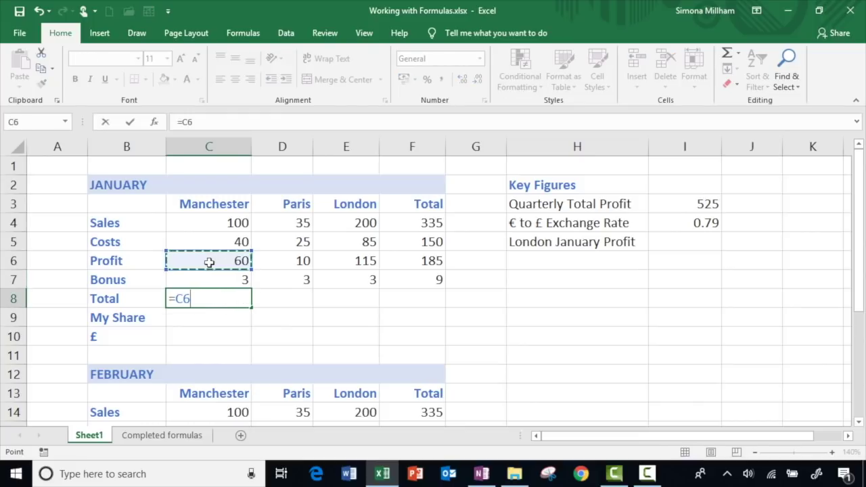
type("+")
left_click(217, 282)
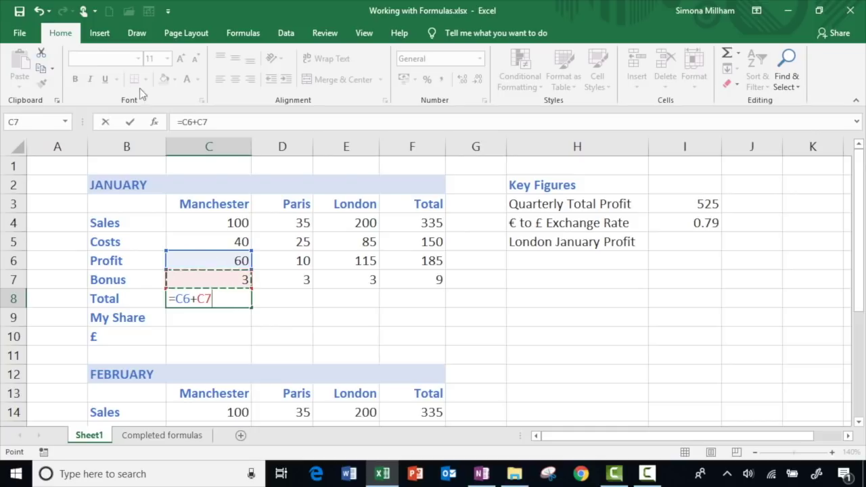
left_click(131, 127)
left_click_drag(251, 307, 430, 303)
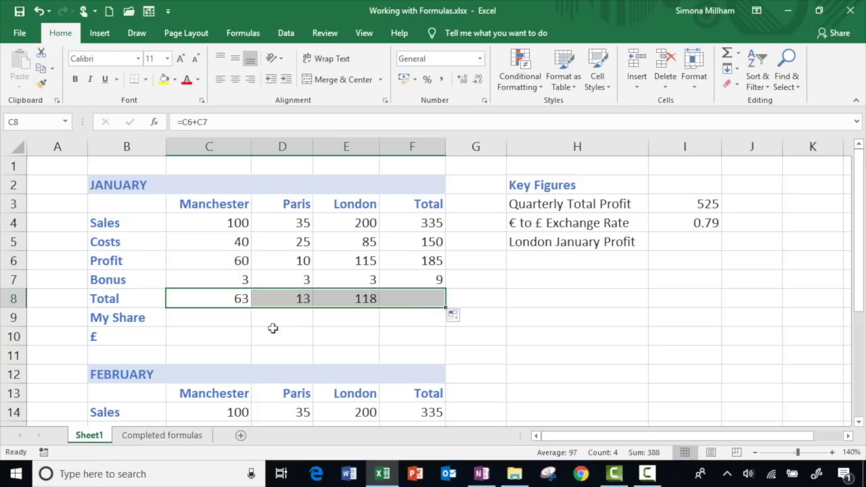
left_click(214, 320)
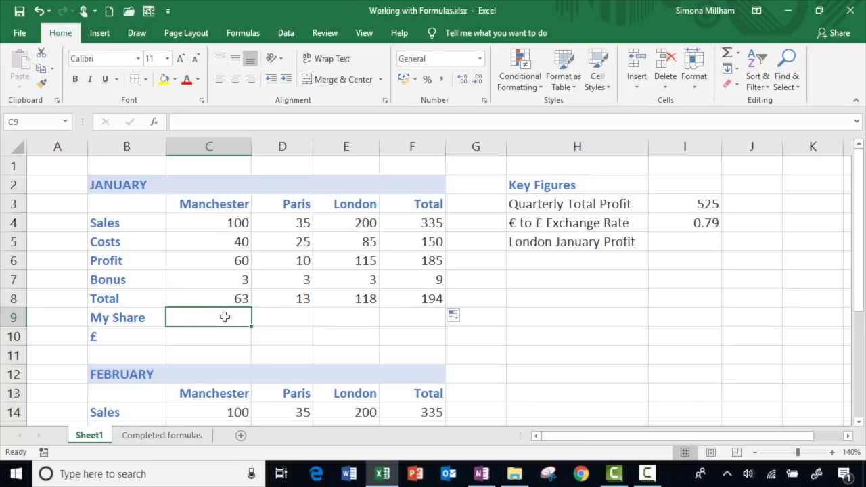
Enter =C8/2 in C9 and fill it to F9, giving 31.5, 6.5, 59 and 97
type("=")
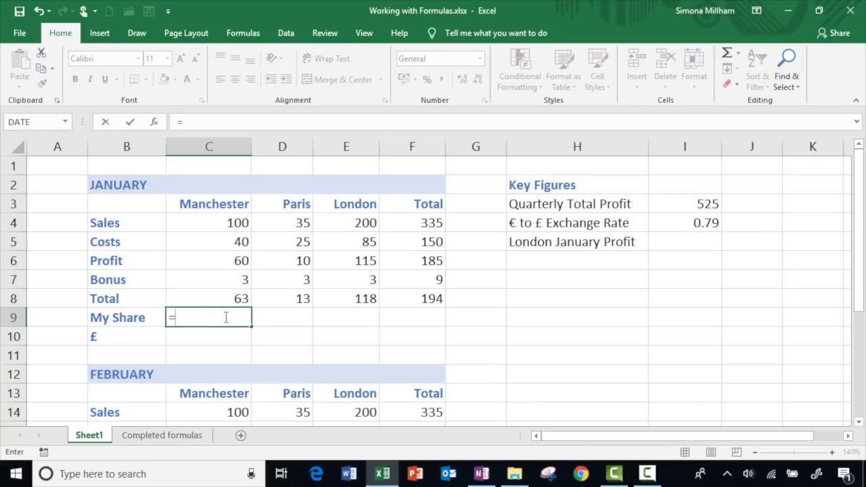
left_click(211, 300)
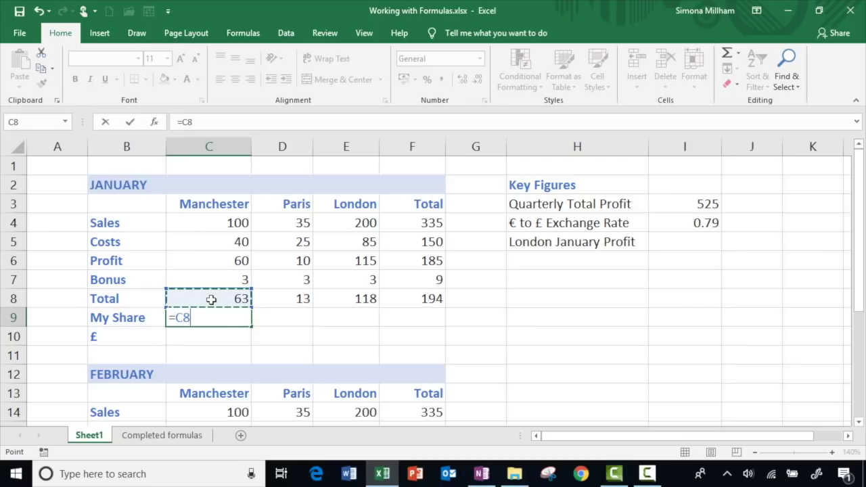
type("/2")
left_click(130, 122)
left_click_drag(252, 327, 441, 331)
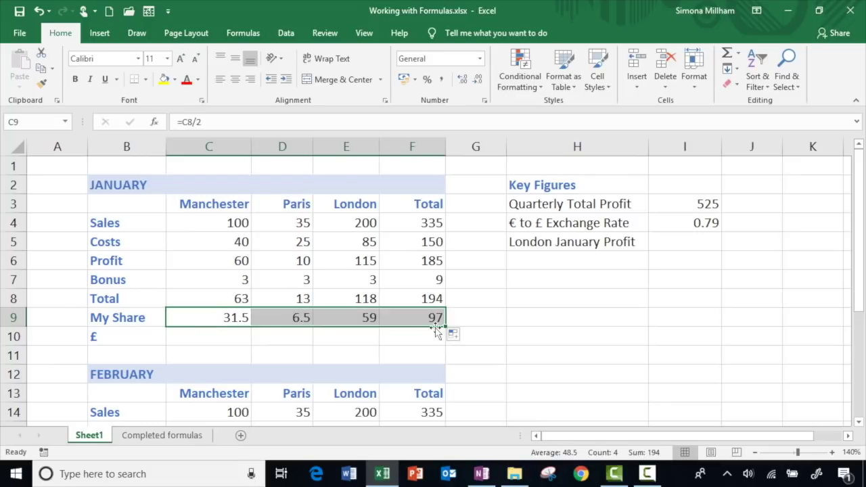
left_click(196, 319)
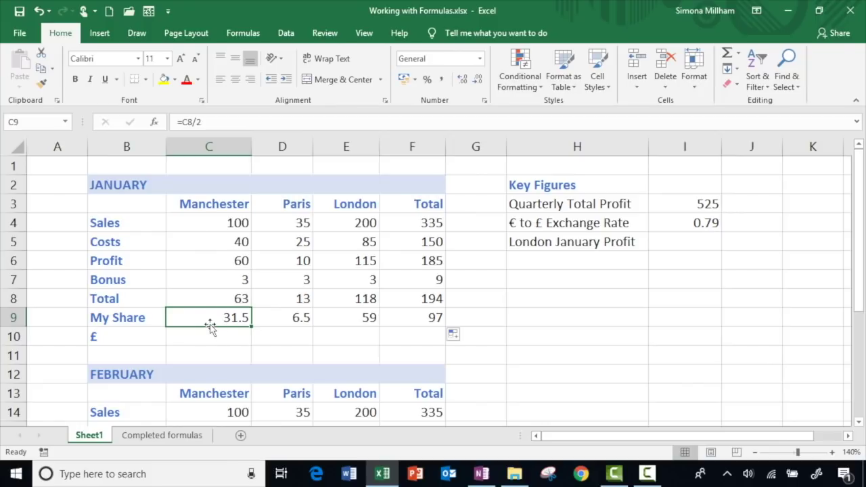
left_click(12, 279)
left_click(12, 298)
Enter =3+C16/2 in February's Manchester My Share cell C17
scroll(213, 319, "down", 3)
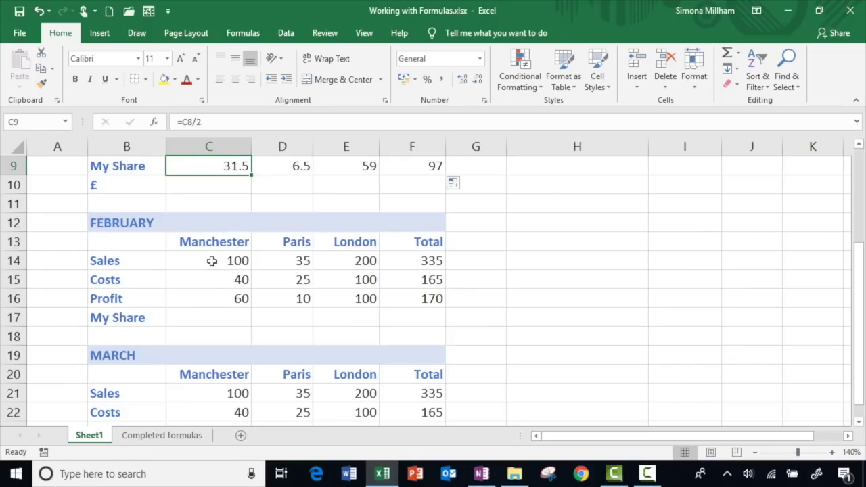
left_click(212, 318)
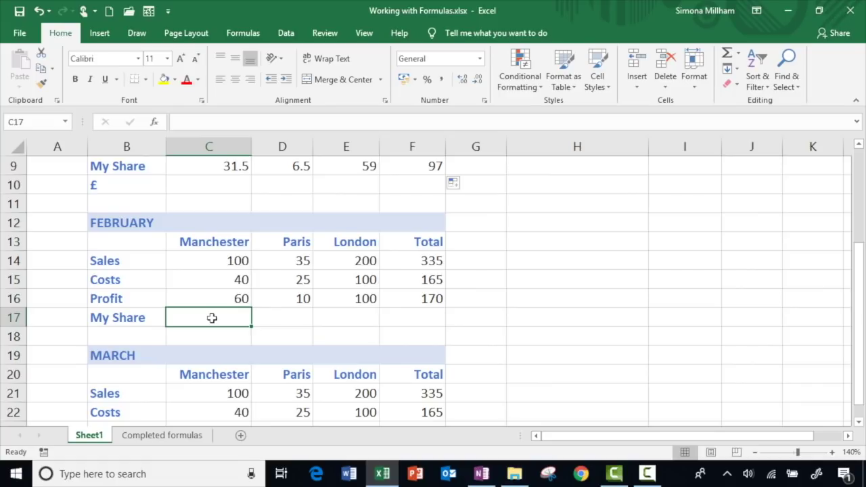
type("=3+")
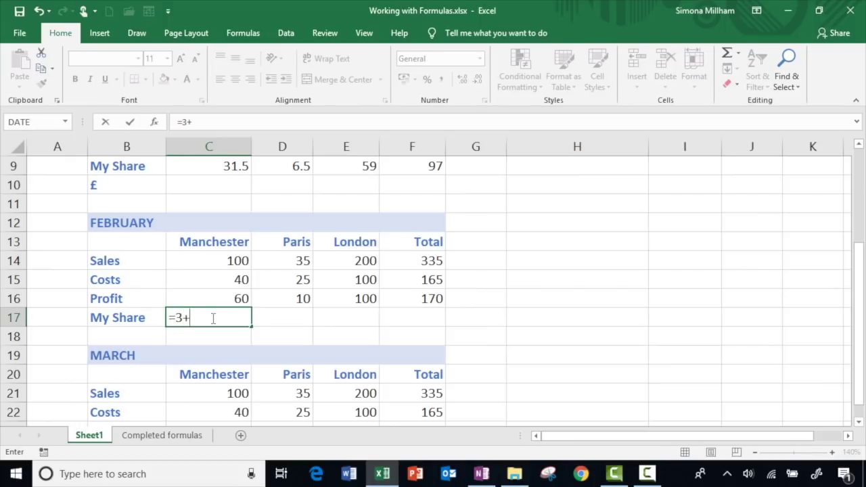
left_click(208, 299)
type("/2")
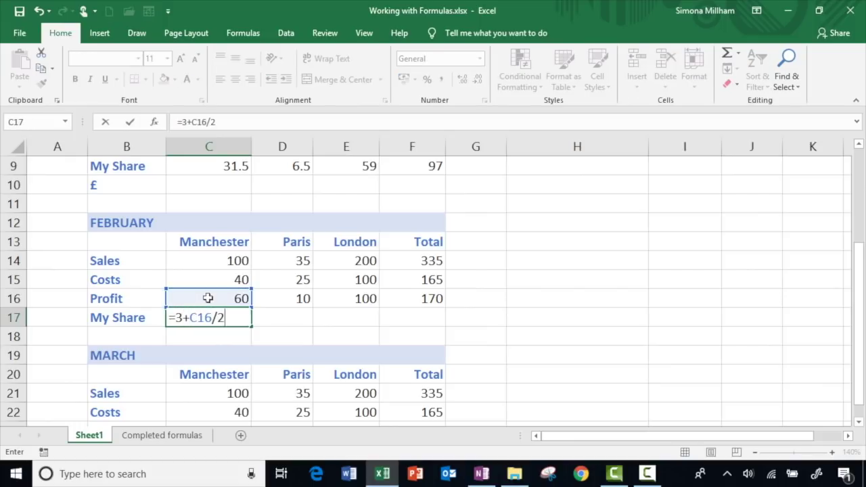
left_click(131, 123)
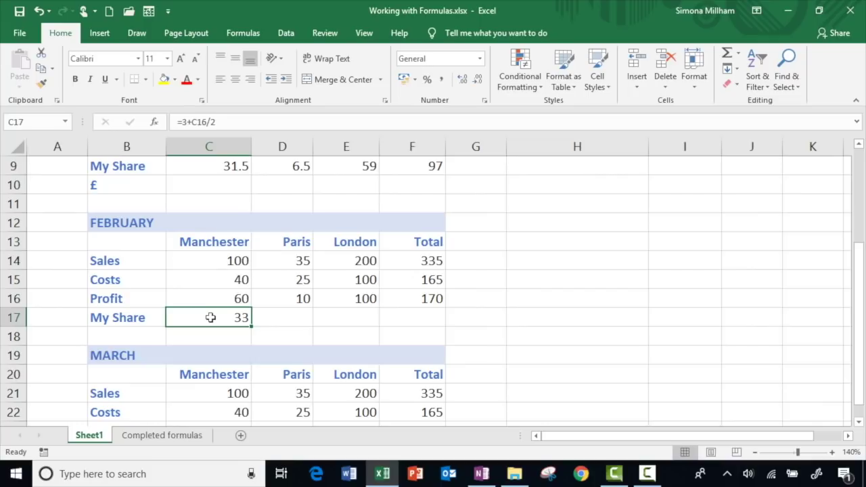
Add brackets so C17 reads =(3+C16)/2, showing 31.5
left_click(196, 165)
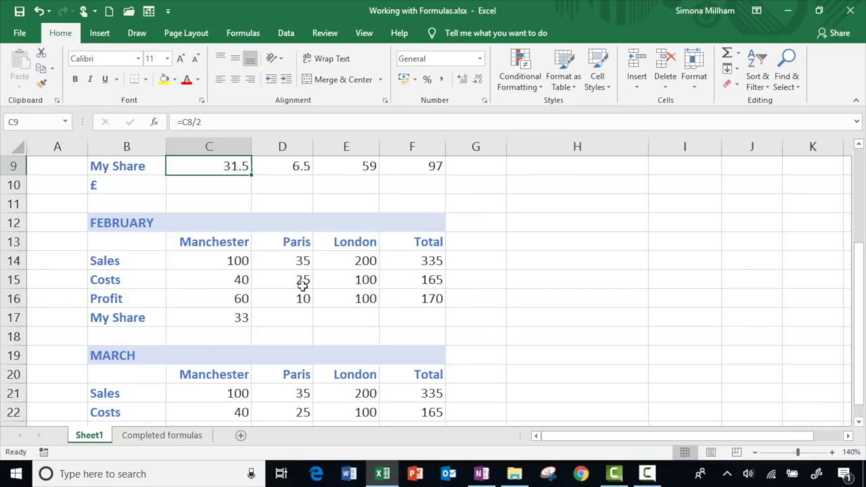
scroll(302, 282, "up", 3)
scroll(302, 284, "up", 1)
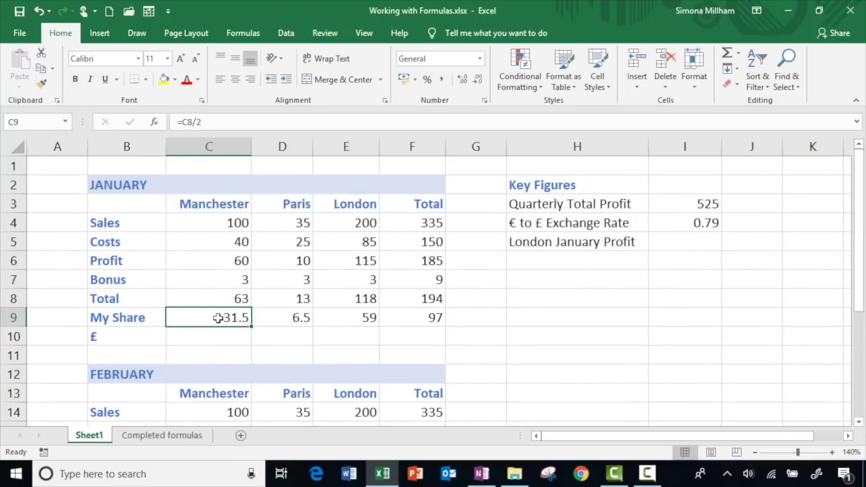
scroll(220, 318, "down", 3)
left_click(196, 318)
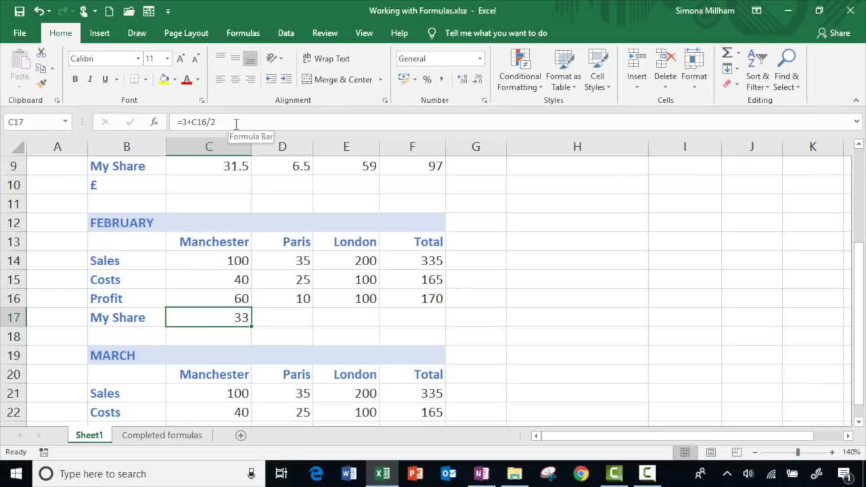
left_click(183, 122)
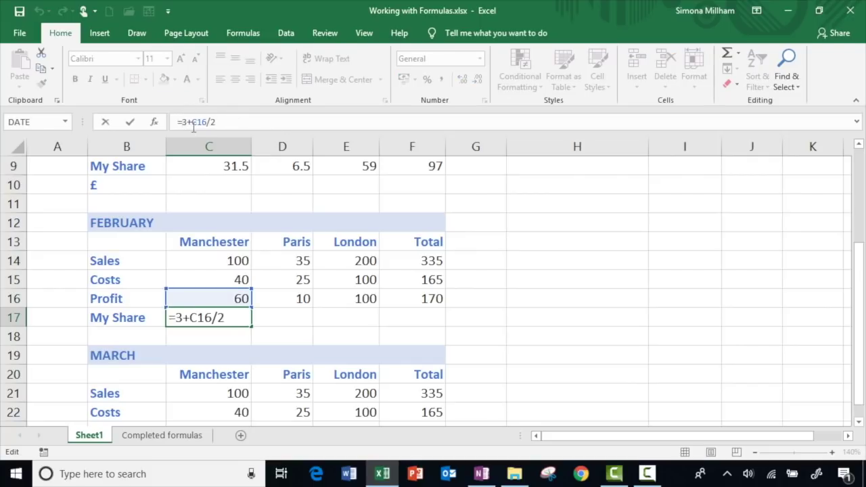
type("(")
left_click(213, 122)
type(")")
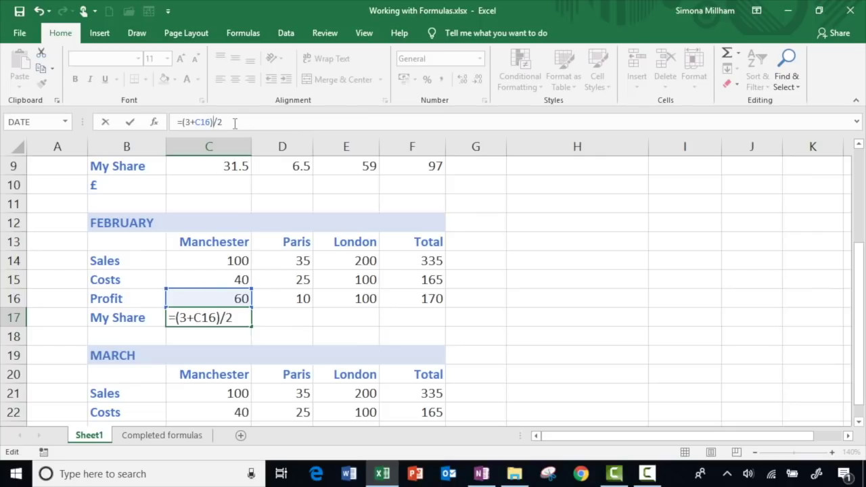
left_click(130, 122)
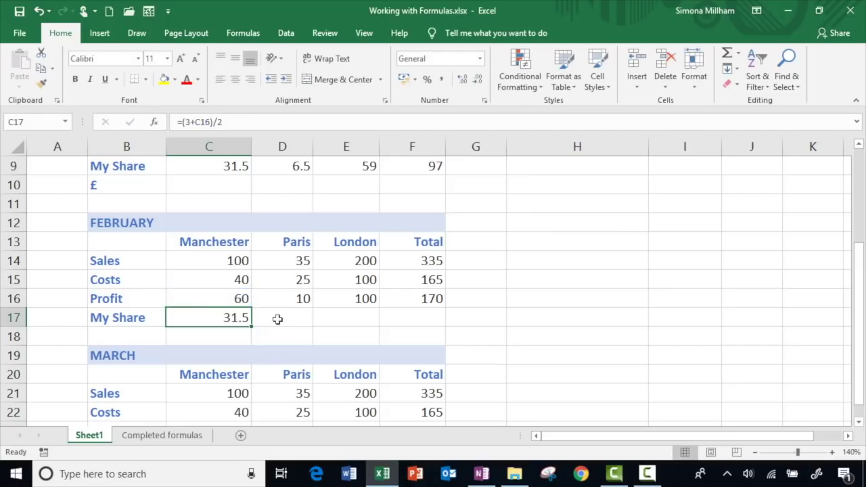
Apply € Euro accounting format to January's figures in C4:F9
scroll(207, 317, "up", 3)
left_click(205, 336)
left_click_drag(199, 228, 408, 319)
left_click(416, 80)
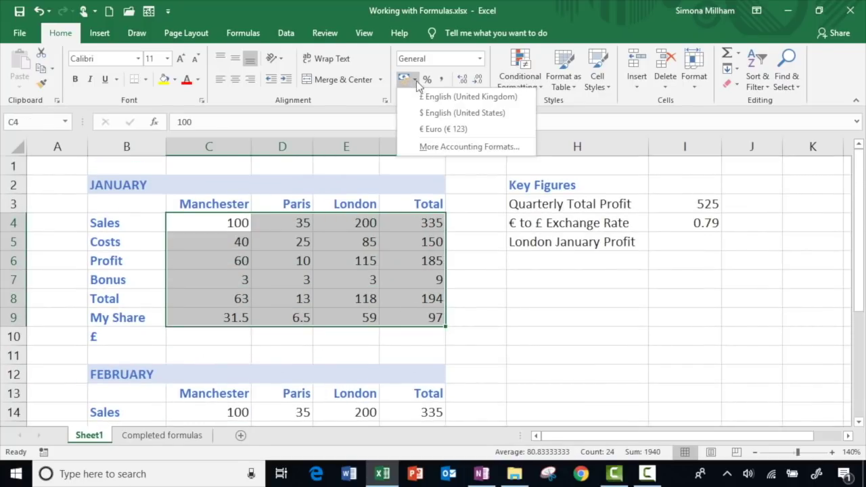
left_click(431, 129)
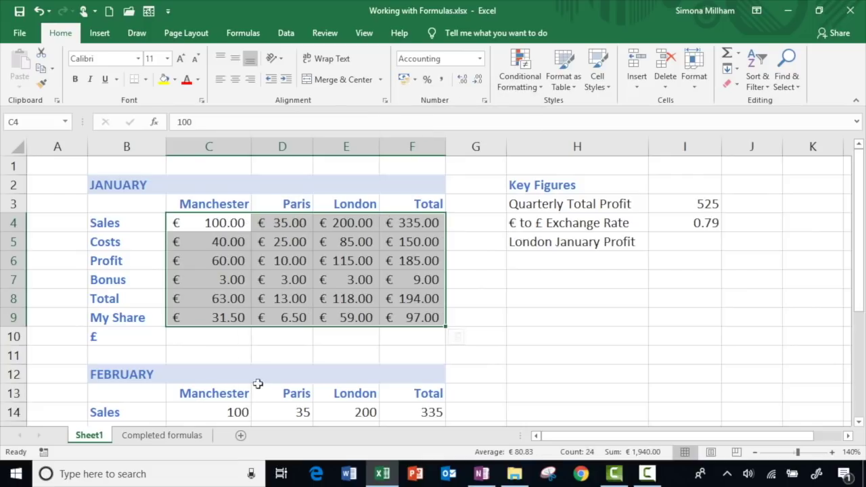
left_click(212, 338)
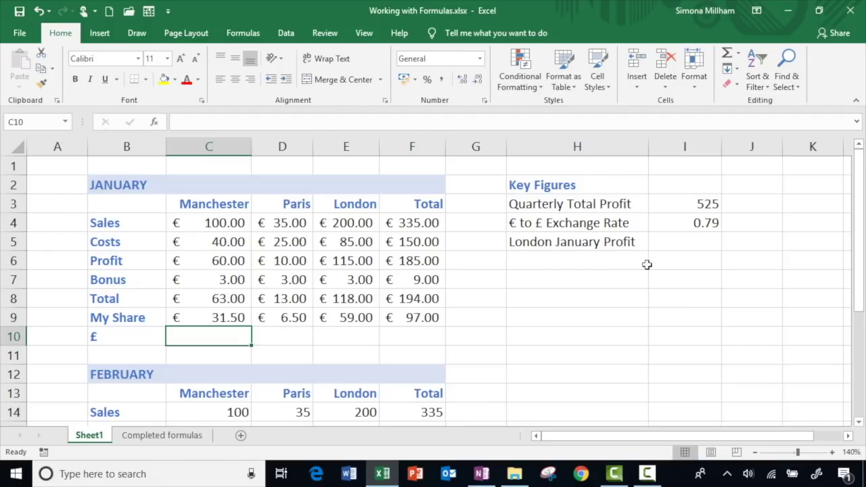
left_click(680, 219)
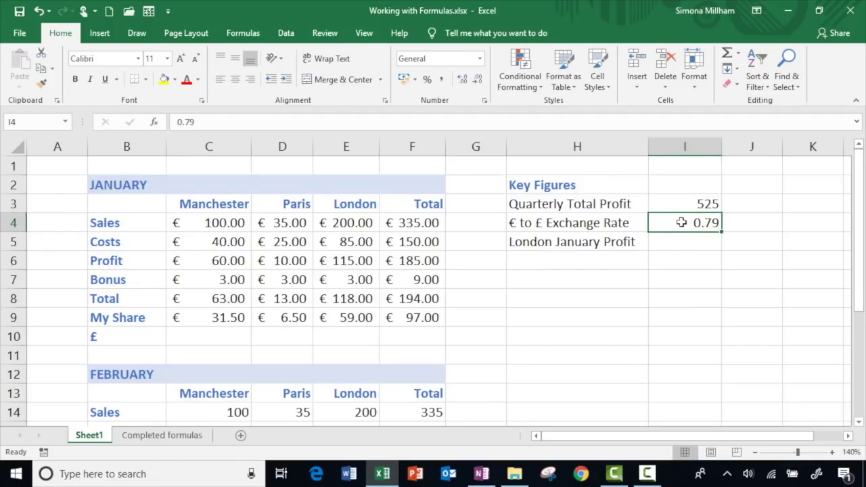
Enter =C9*I4 in C10 and fill it across to F10
left_click(207, 337)
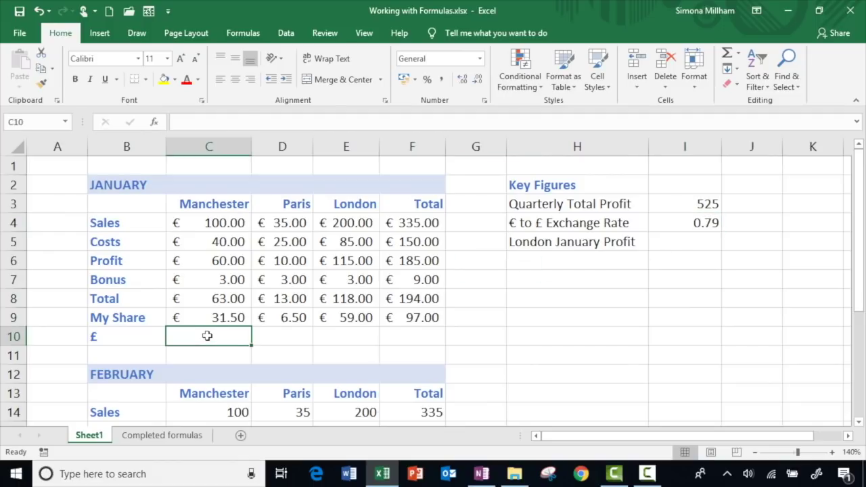
type("=")
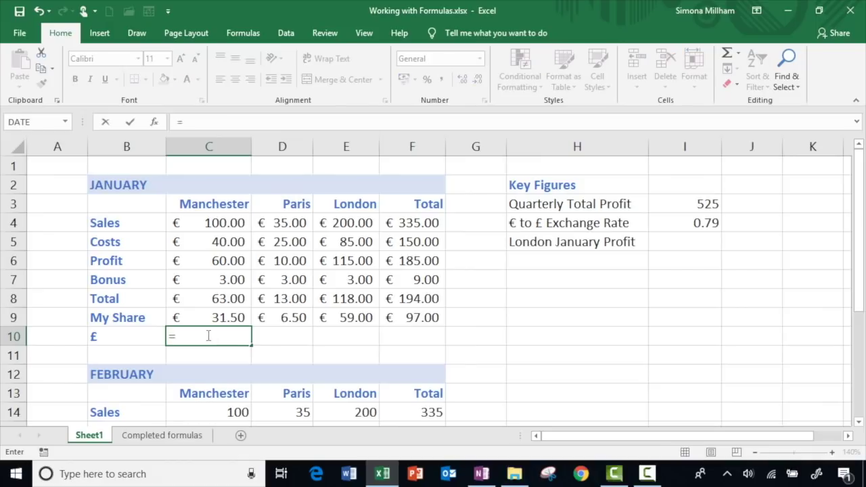
left_click(206, 317)
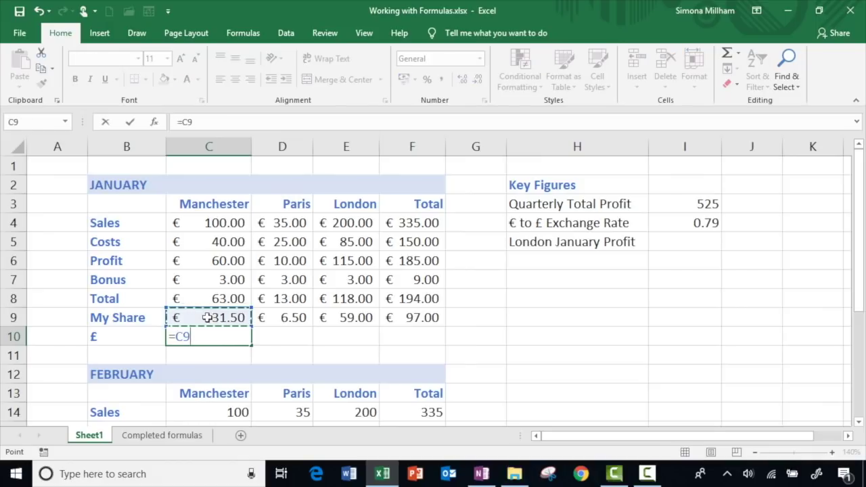
type("*")
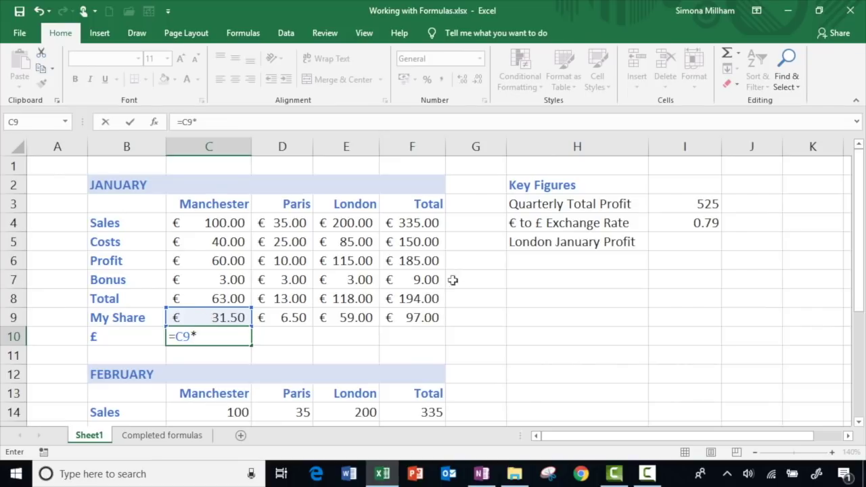
left_click(672, 223)
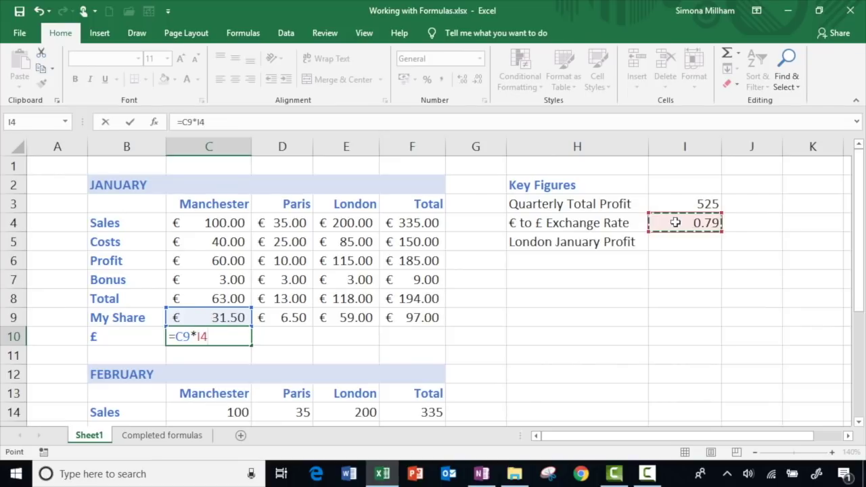
left_click(131, 122)
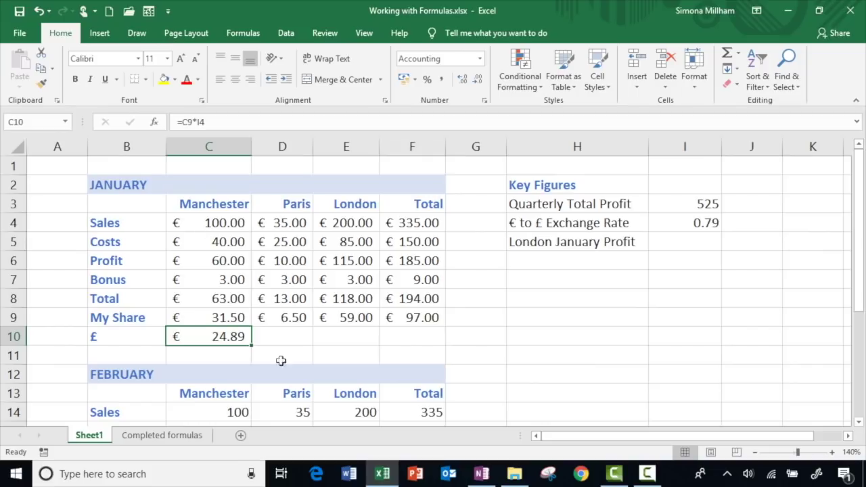
left_click_drag(251, 345, 422, 347)
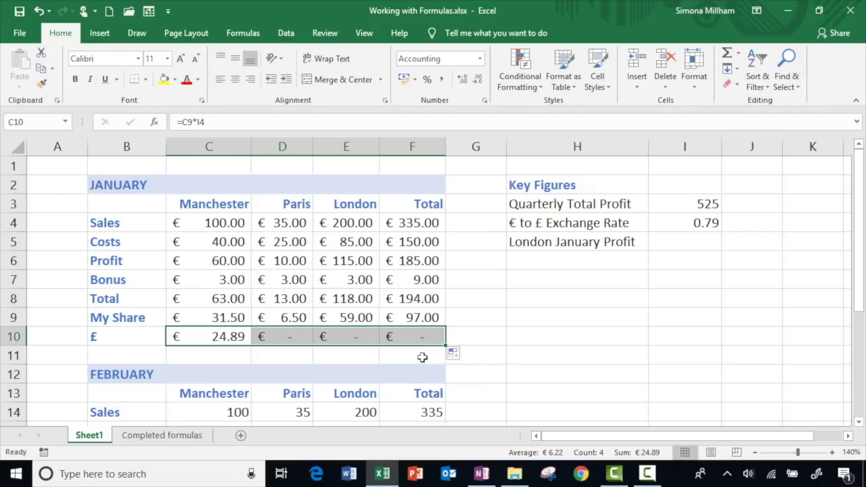
Inspect the copied conversion formulas in D10, E10 and F10, which show € -
left_click(289, 334)
left_click(365, 338)
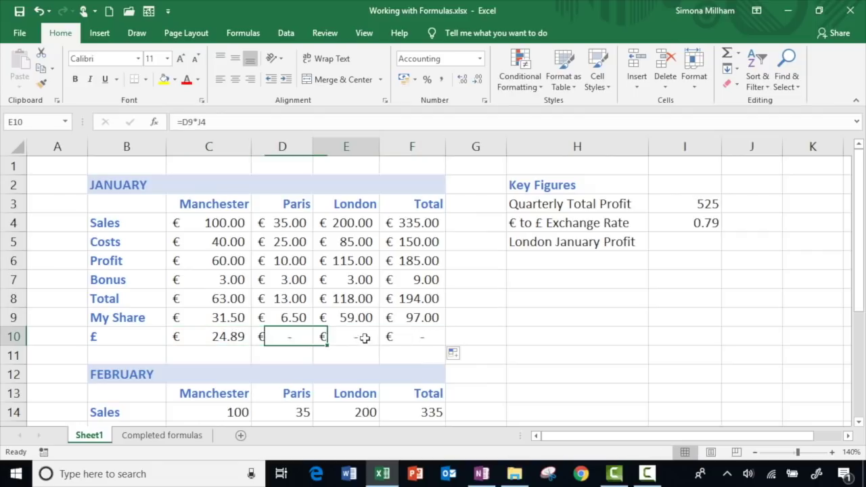
left_click(421, 335)
left_click(368, 331)
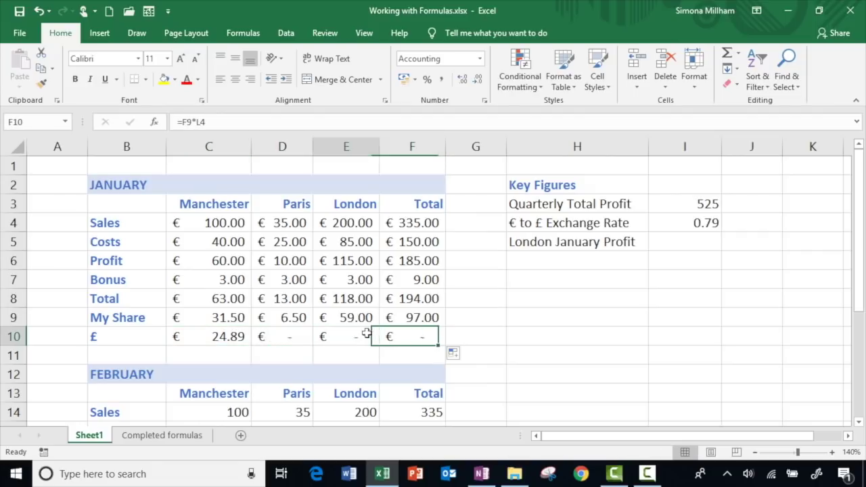
left_click(284, 333)
left_click(201, 336)
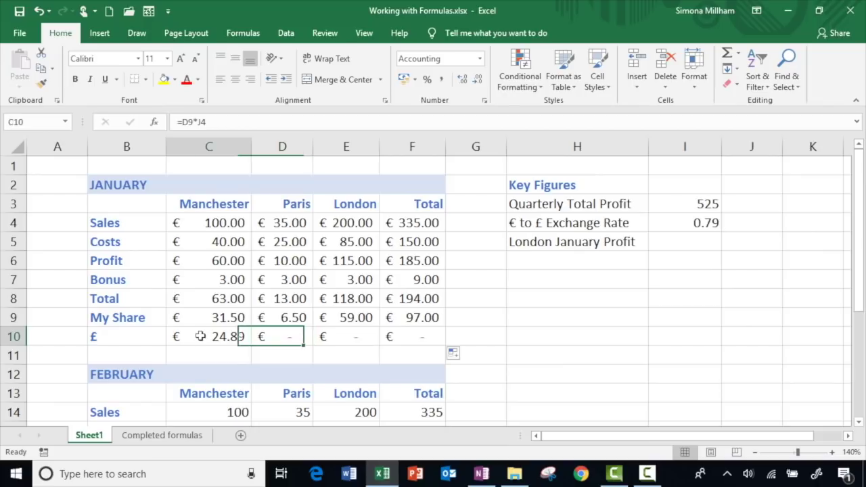
left_click(195, 261)
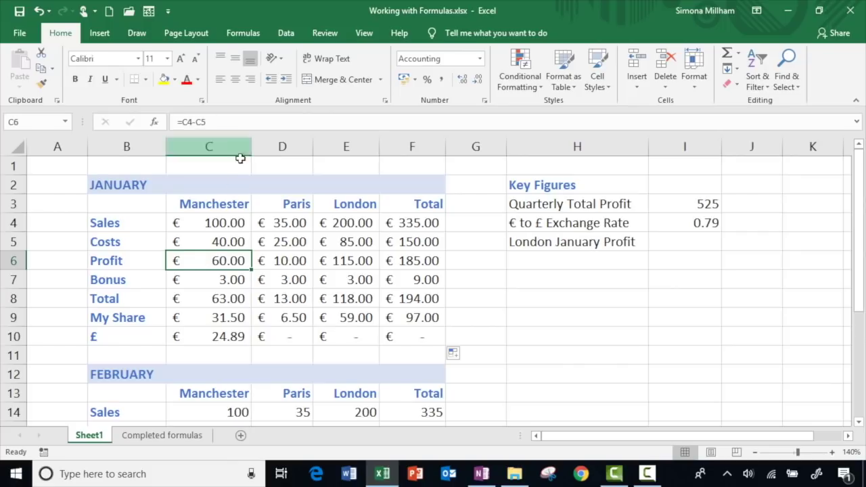
left_click(291, 260)
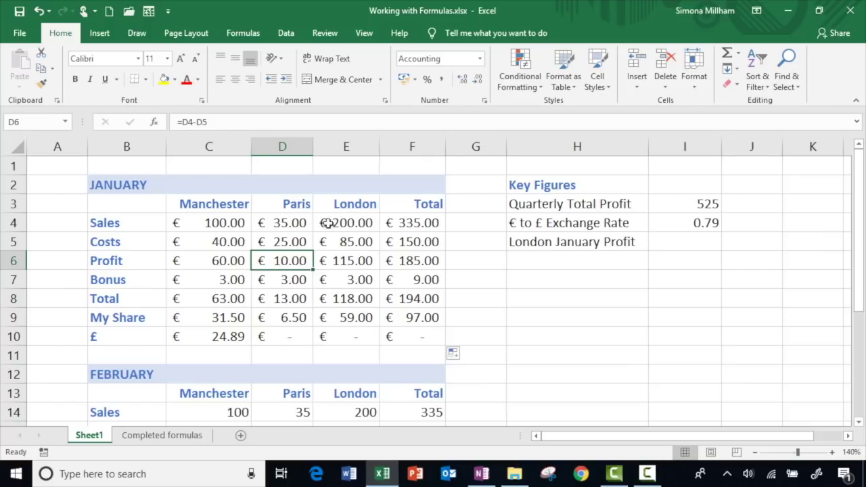
left_click(342, 261)
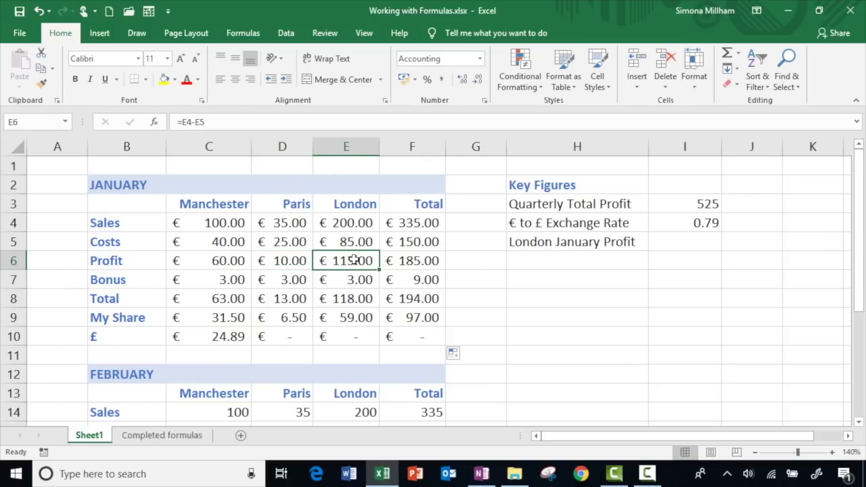
left_click(201, 336)
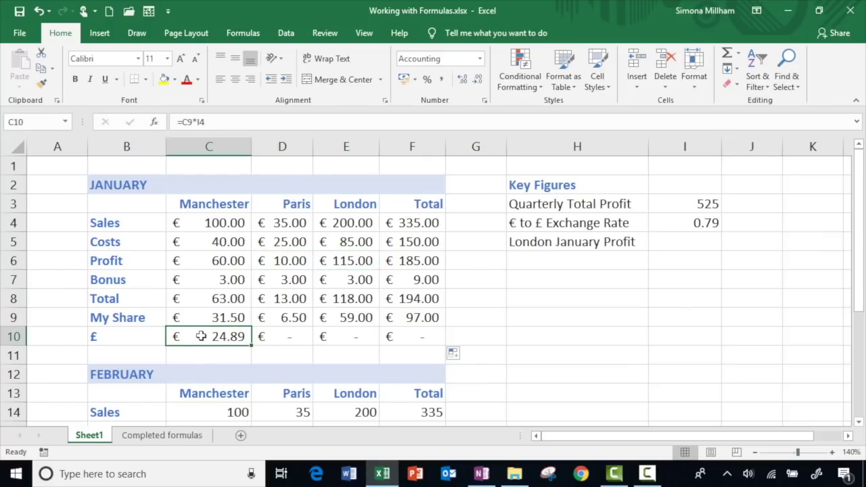
left_click(203, 316)
left_click(268, 315)
key("Right")
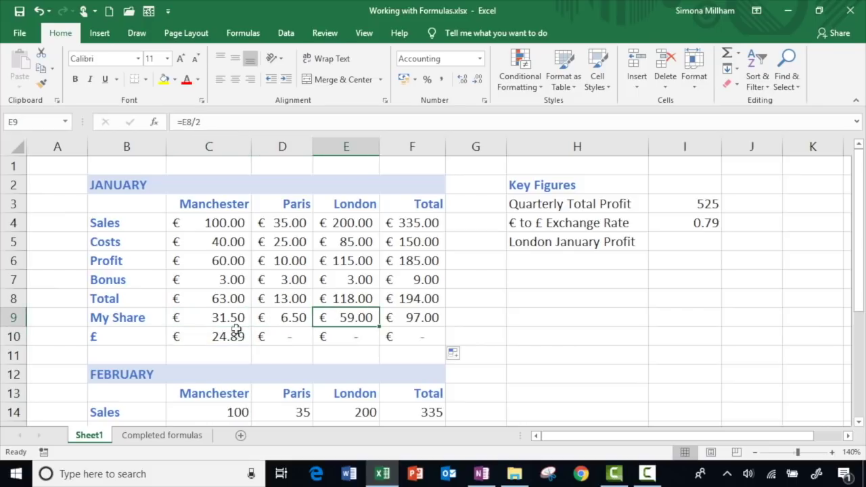
left_click(236, 330)
left_click(682, 224)
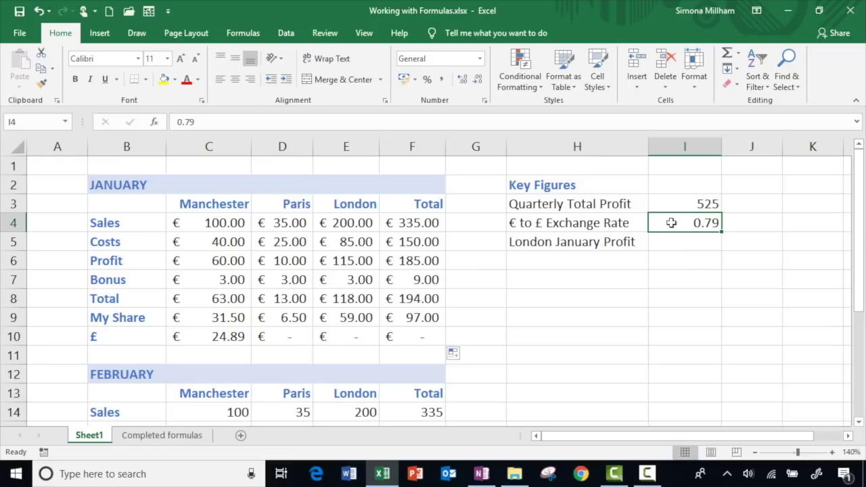
left_click(190, 339)
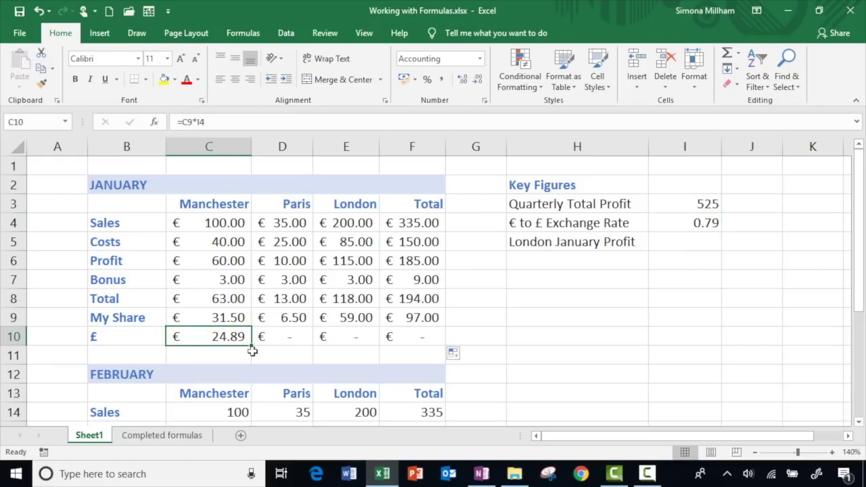
Inspect the references of D10 and E10, then reopen C10's =C9*I4 formula for editing
double_click(296, 336)
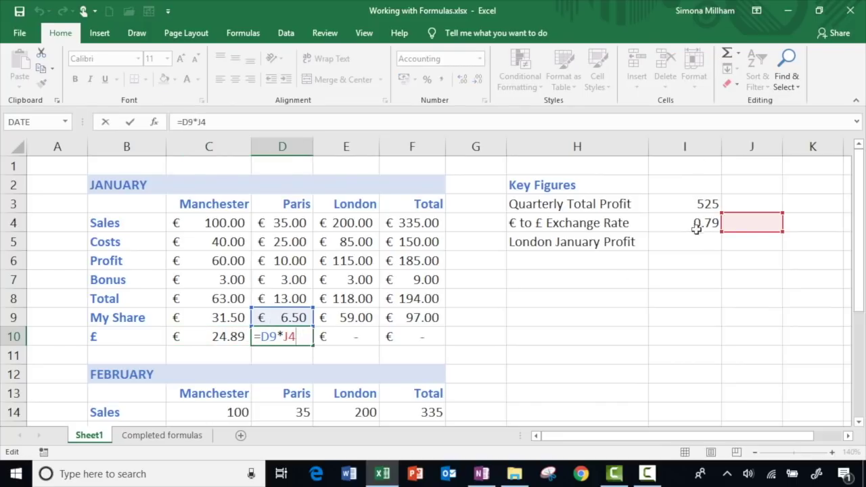
double_click(365, 336)
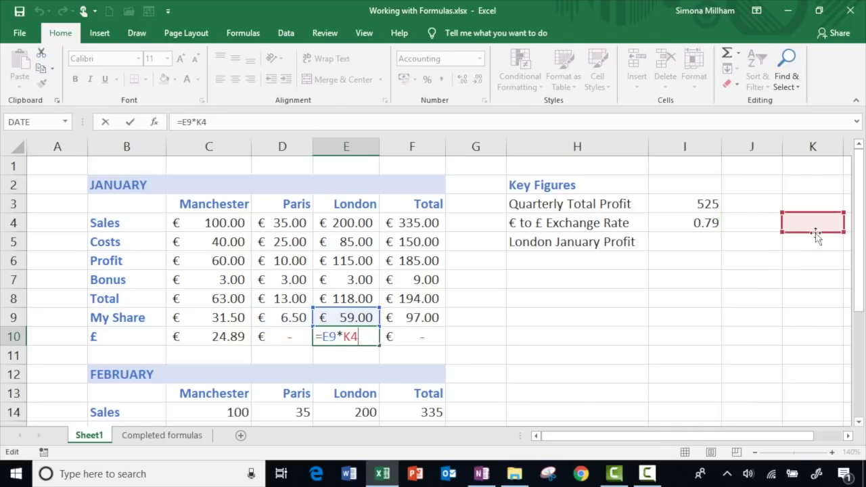
left_click(214, 341)
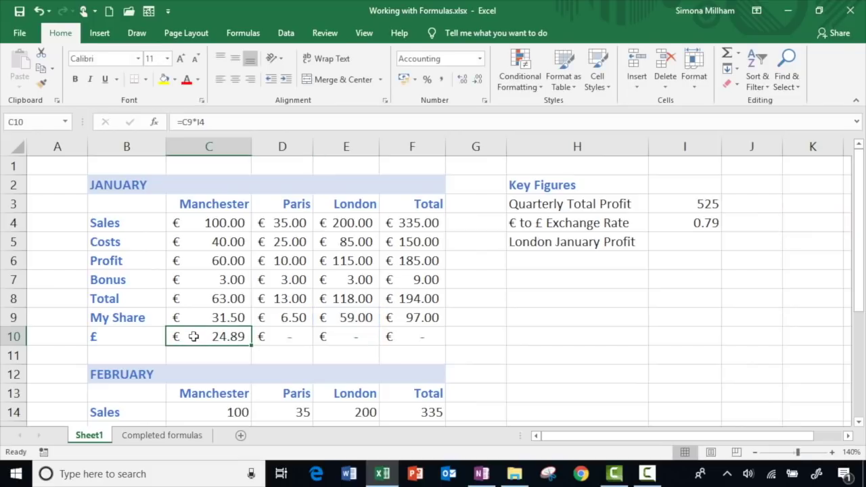
left_click(208, 122)
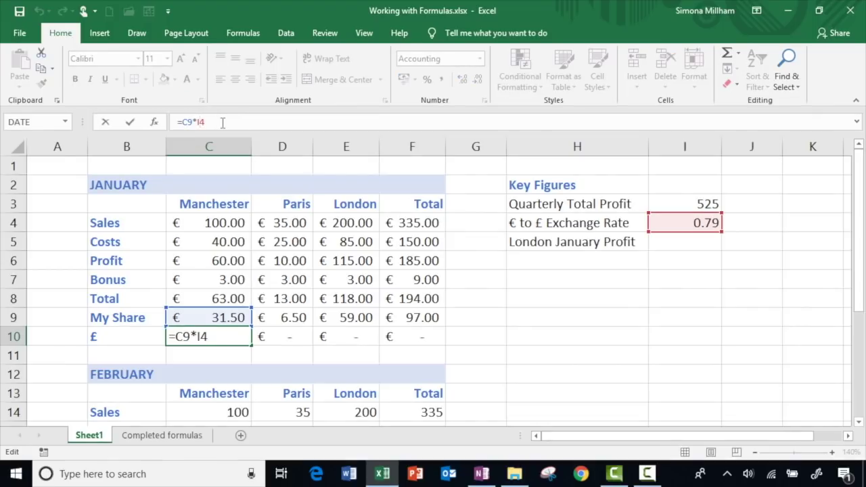
Anchor the rate as $I$4 in C10 and fill =C9*$I$4 across to F10
key("F4")
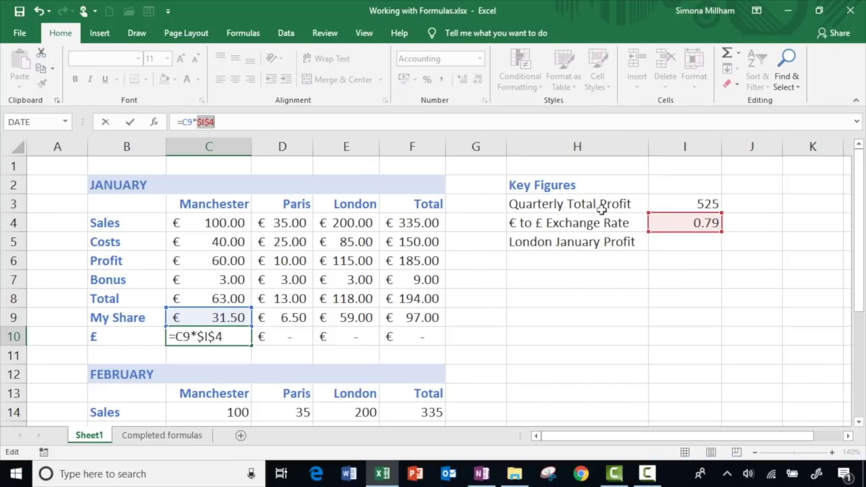
key("F4")
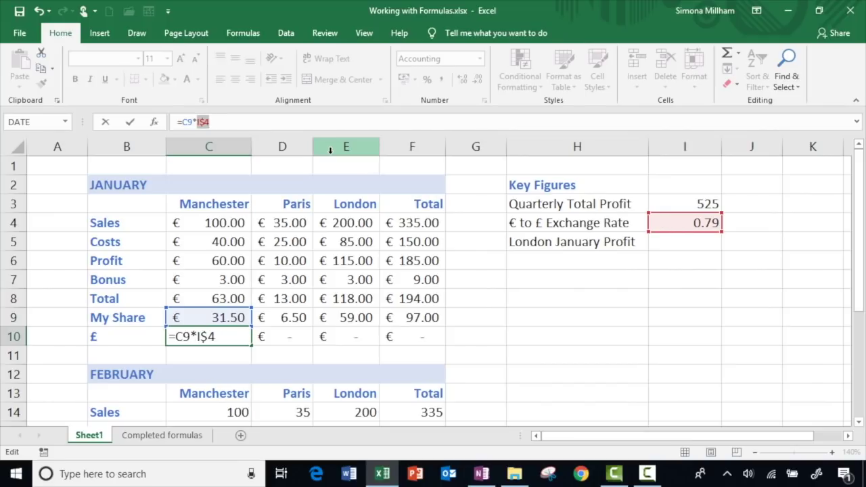
key("F4")
key("F4")
key("F4")
left_click(129, 121)
left_click_drag(251, 344, 425, 349)
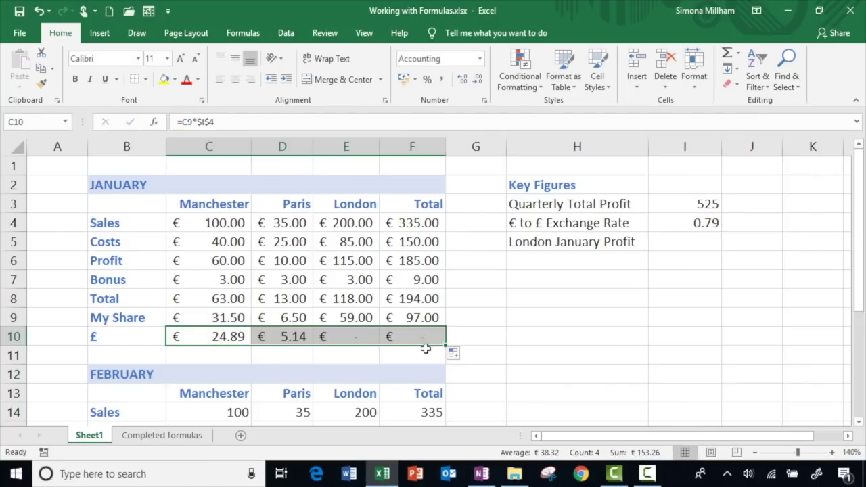
Review the copied £ formulas for Paris, London and the Total column
left_click(285, 336)
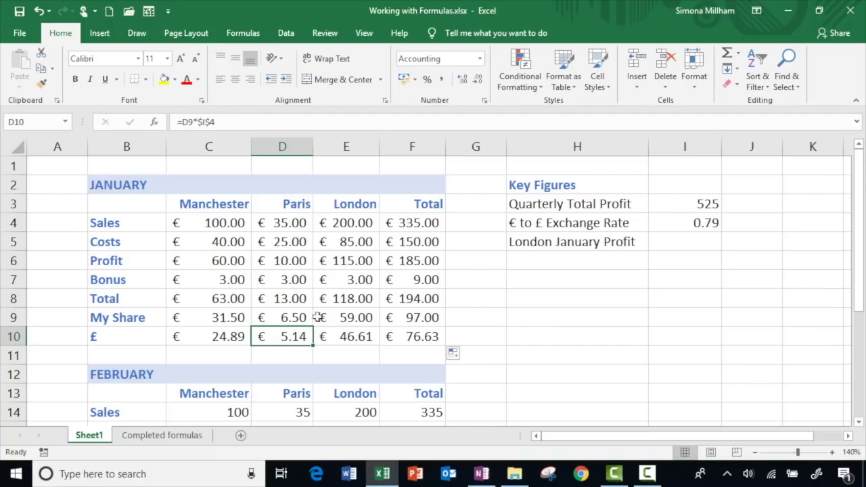
left_click(353, 336)
left_click(421, 336)
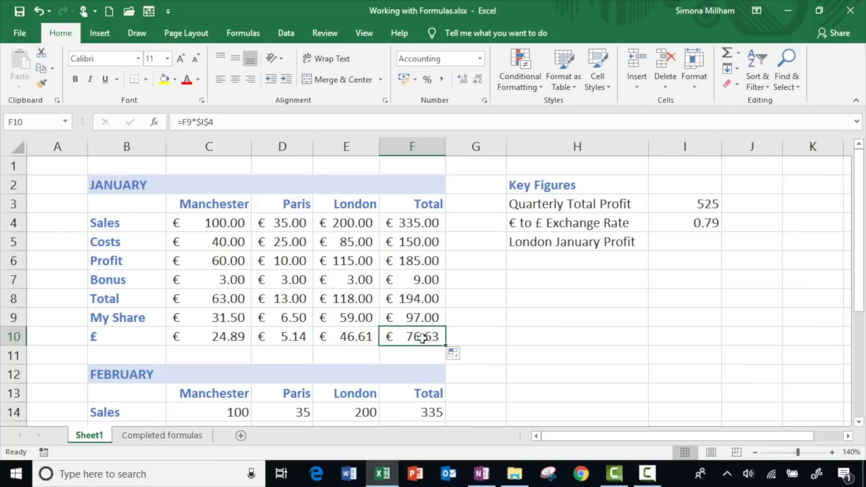
Set the exchange rate in I4 to 0.81 and select the £ row C10:F10
left_click(667, 225)
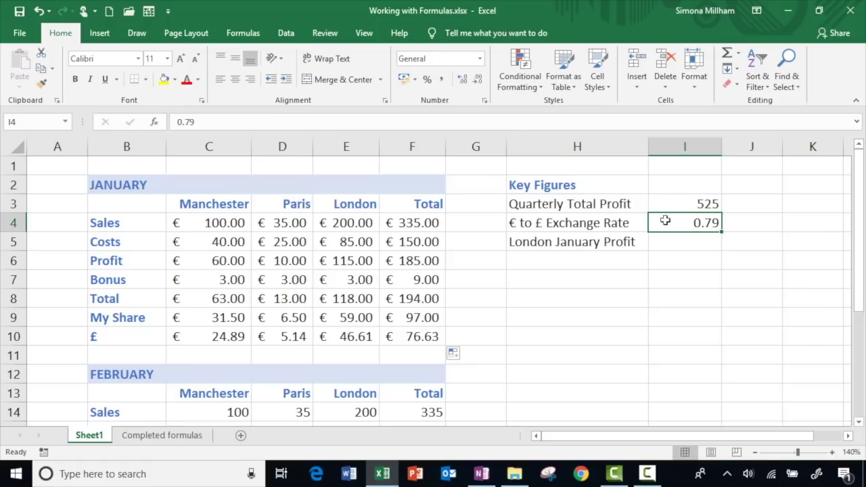
type(".81")
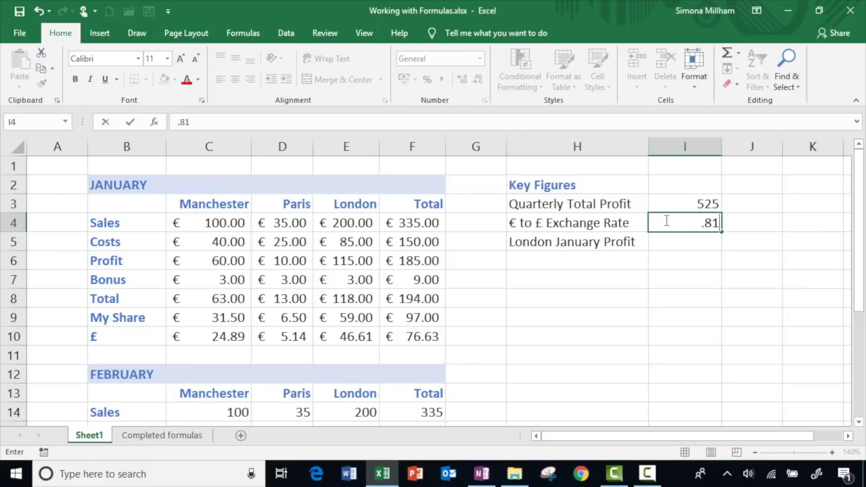
key("Return")
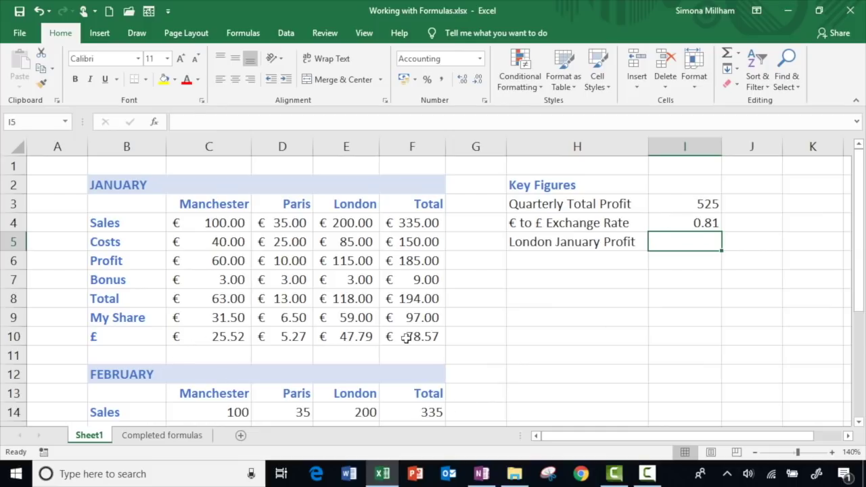
left_click_drag(406, 338, 180, 335)
Apply the £ English (United Kingdom) accounting format to C10:F10
left_click(414, 80)
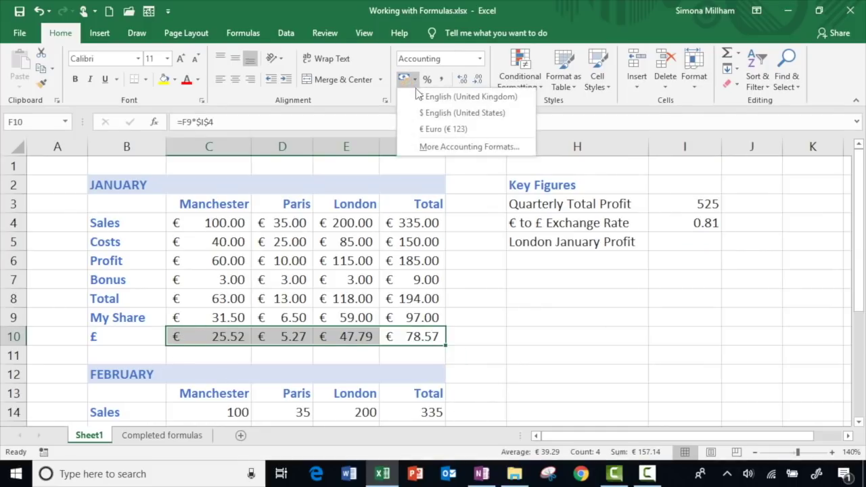
left_click(421, 97)
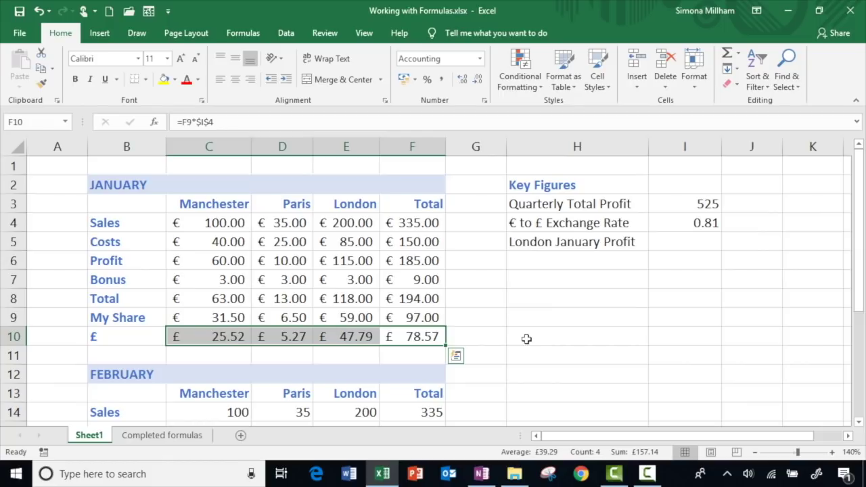
left_click(203, 279)
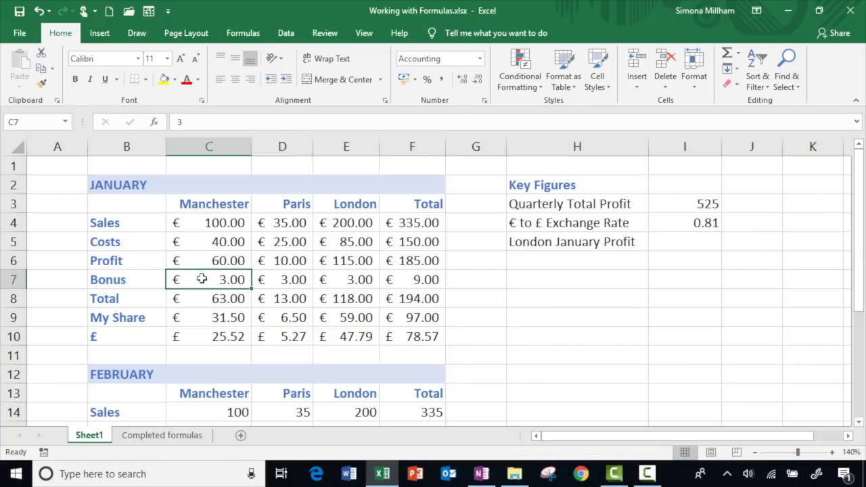
Clear the fixed Bonus amounts in C7:F7
left_click_drag(208, 279, 418, 290)
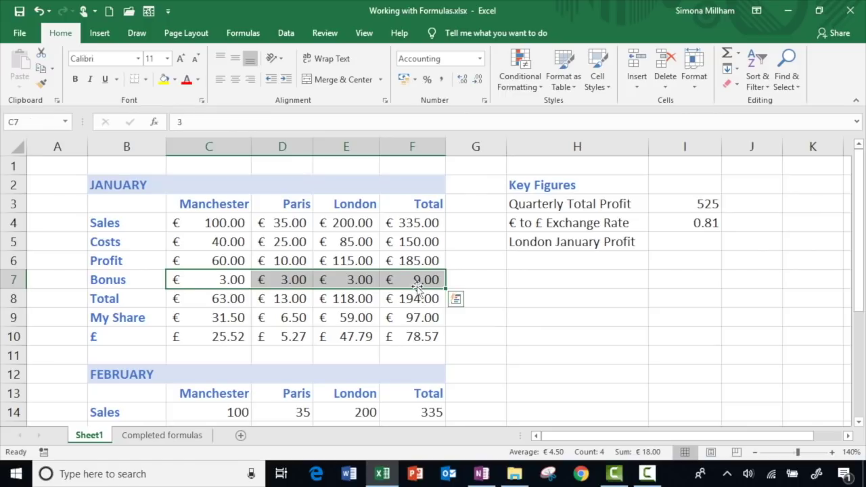
key("Delete")
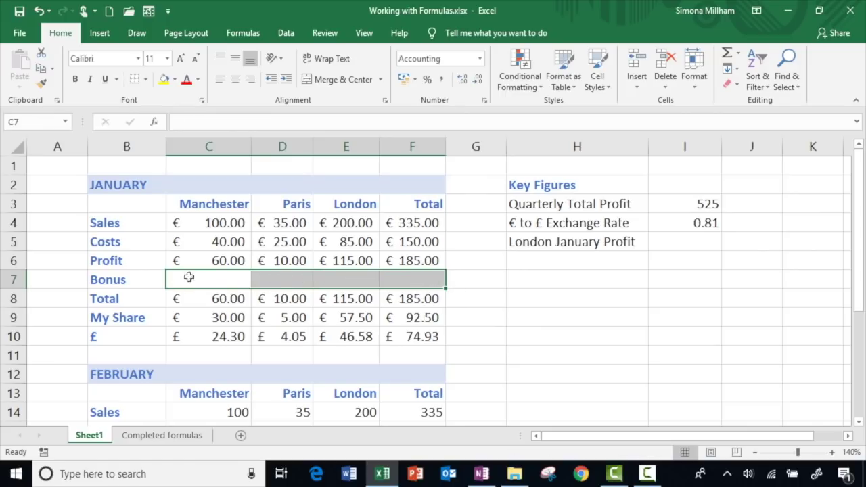
left_click(218, 277)
left_click(218, 277)
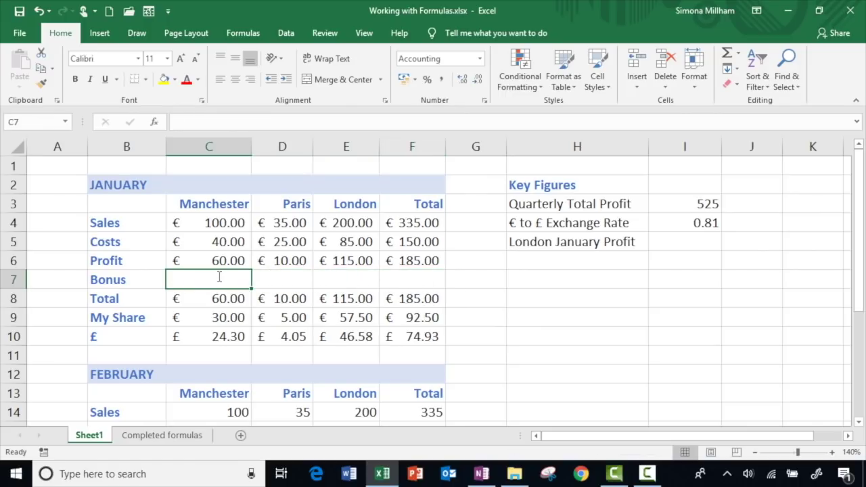
Enter =5%*C6 in C7 and fill it across to F7
type("=")
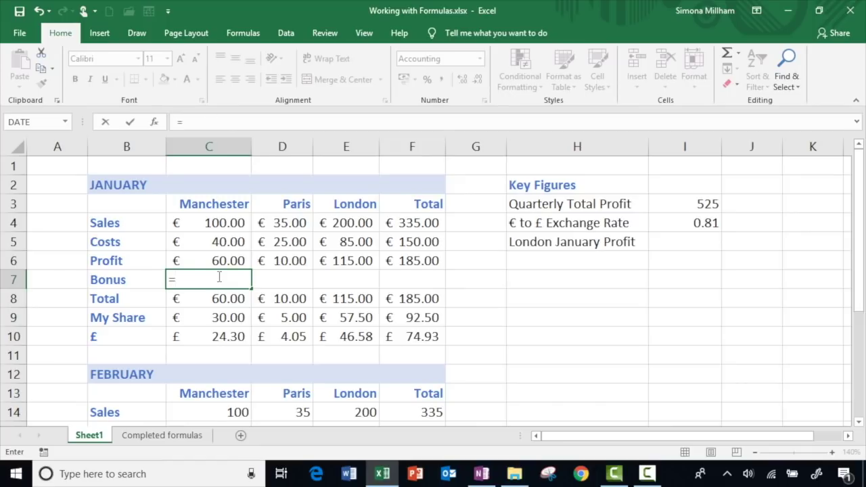
type("5%")
type("*")
left_click(202, 258)
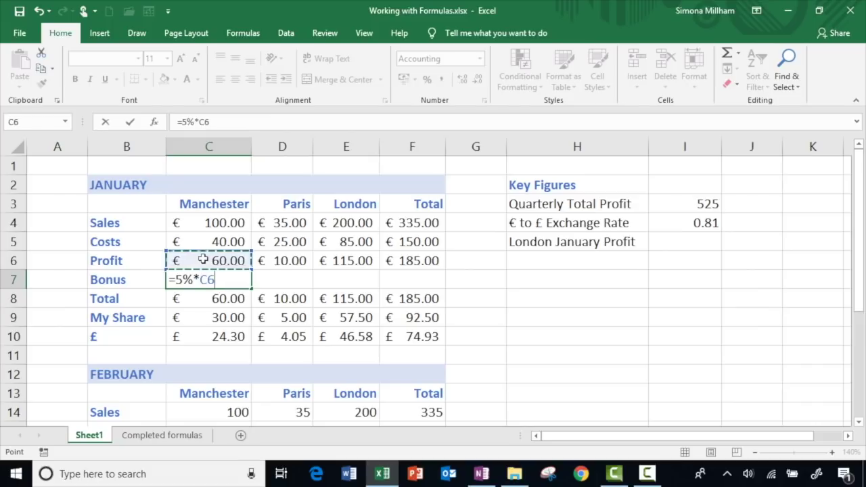
left_click(130, 124)
left_click_drag(252, 288, 444, 291)
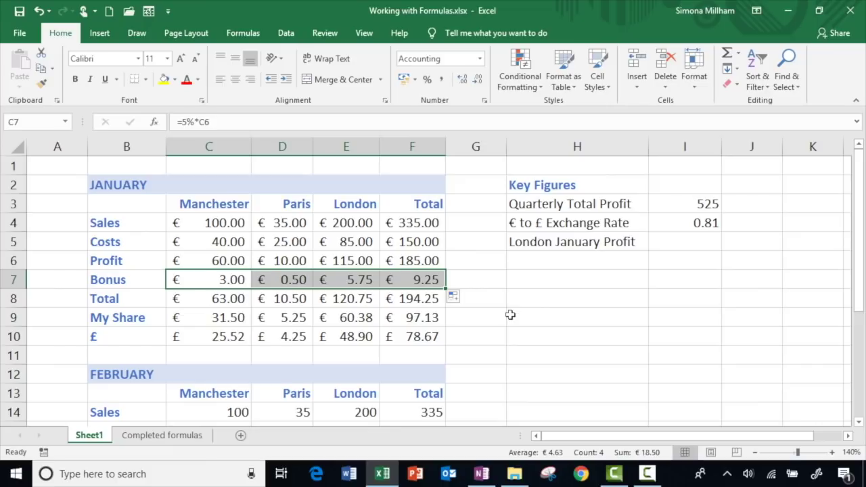
Copy London's January profit from E6 and paste it into I5
left_click(680, 241)
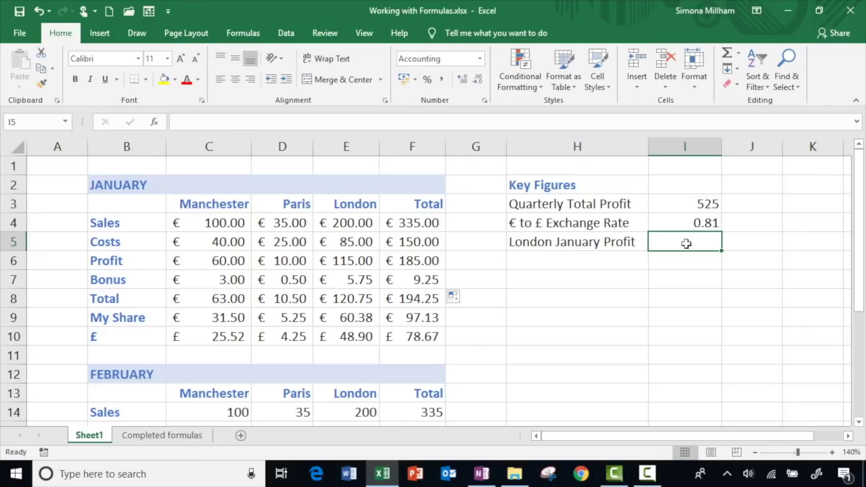
left_click(364, 264)
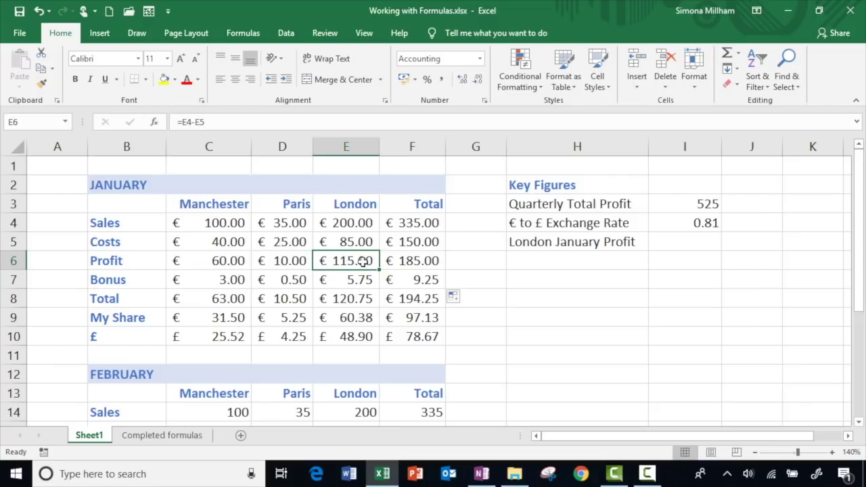
left_click(40, 69)
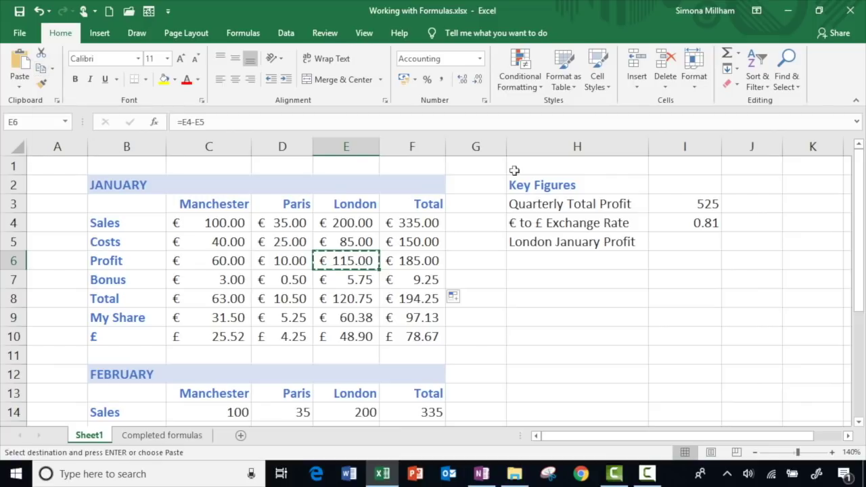
left_click(705, 241)
left_click(23, 62)
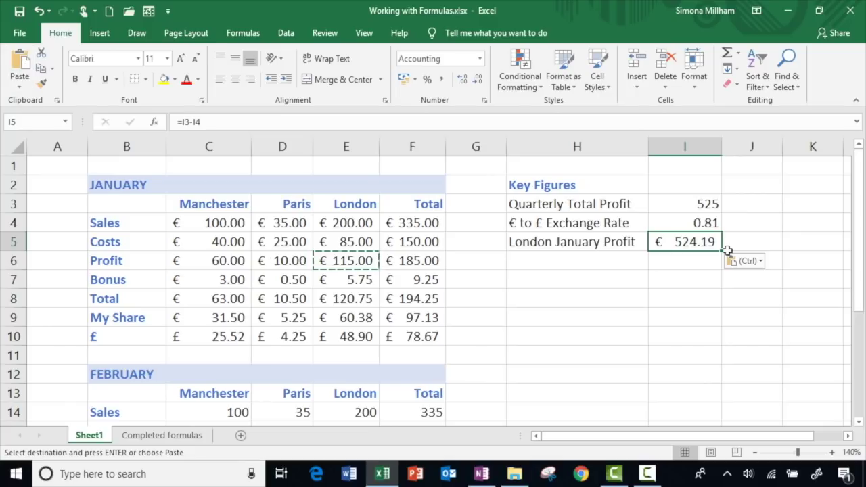
Switch the paste to Values & Number Formatting so I5 holds 115 as € 115.00
left_click(344, 264)
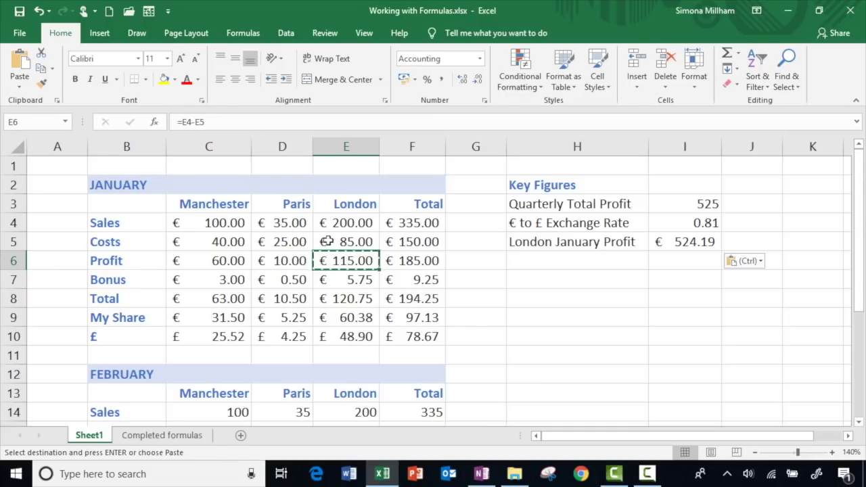
left_click(700, 243)
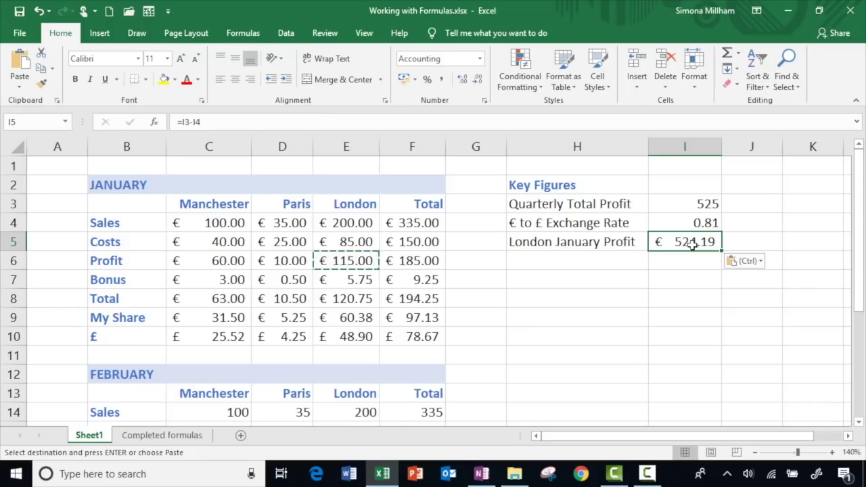
left_click(761, 264)
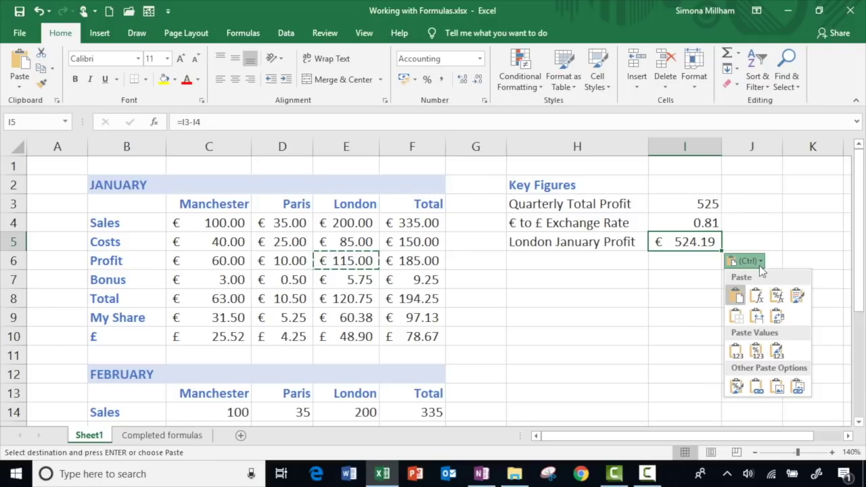
left_click(756, 351)
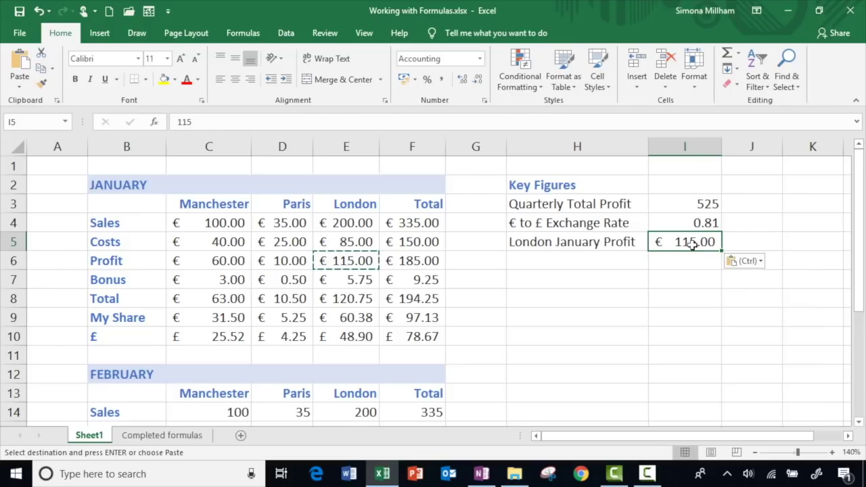
Change London's January Costs in E5 to 150 and clear London January Profit
left_click(344, 243)
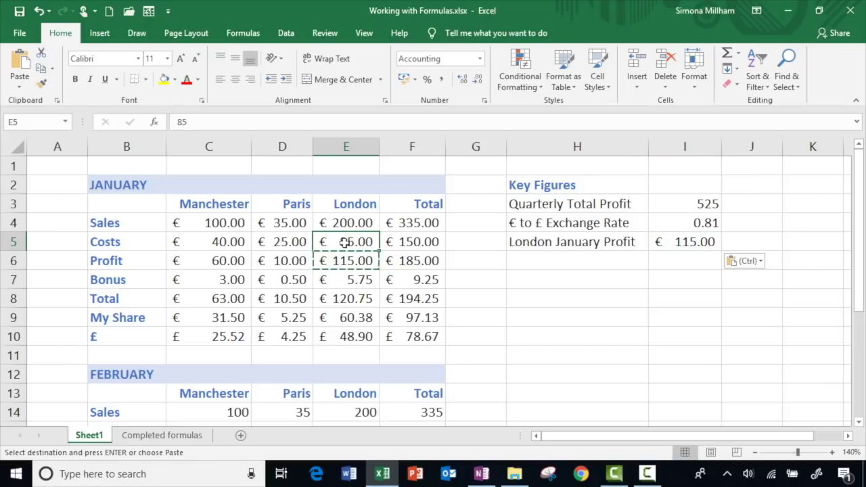
type("150")
key("Return")
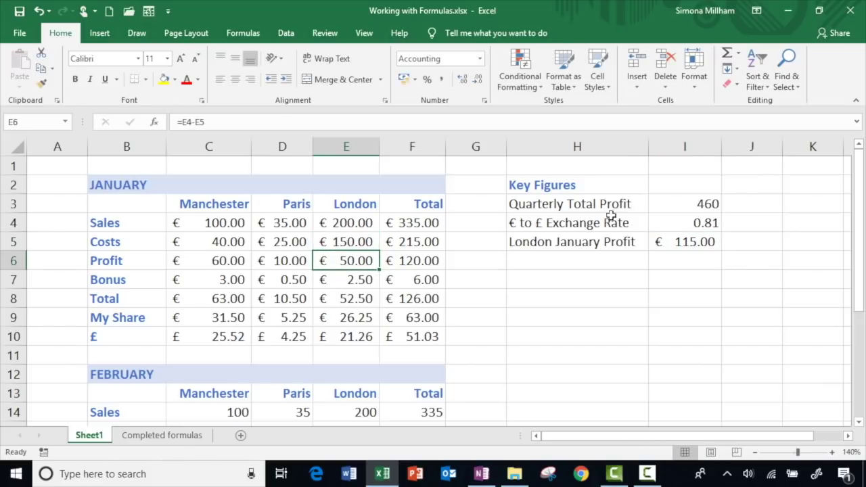
left_click(715, 244)
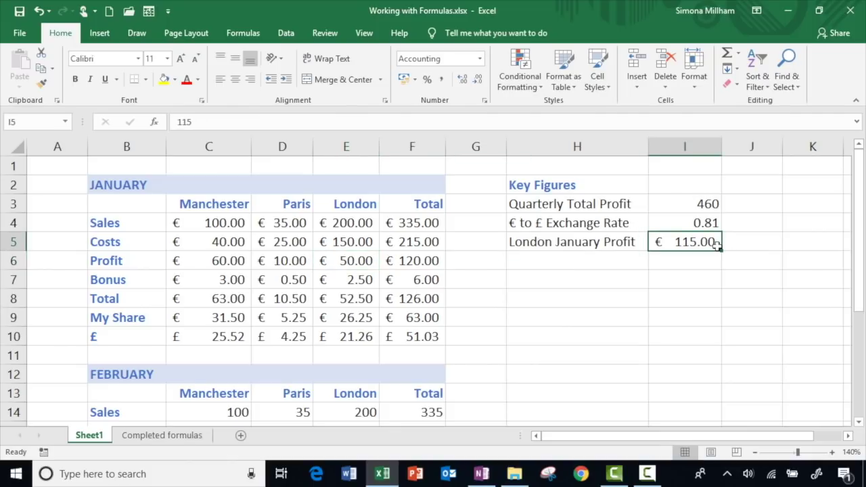
key("Delete")
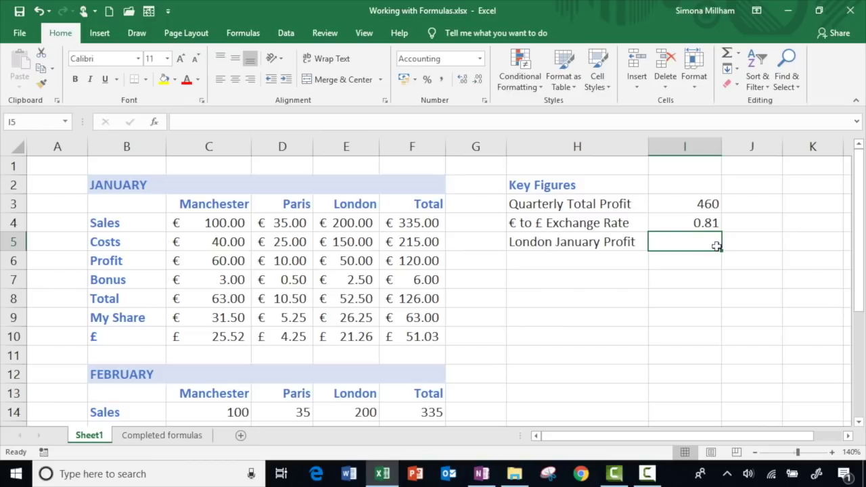
Paste Link E6 into I5 so London January Profit holds =$E$6, showing € 50.00
left_click(345, 260)
left_click(40, 69)
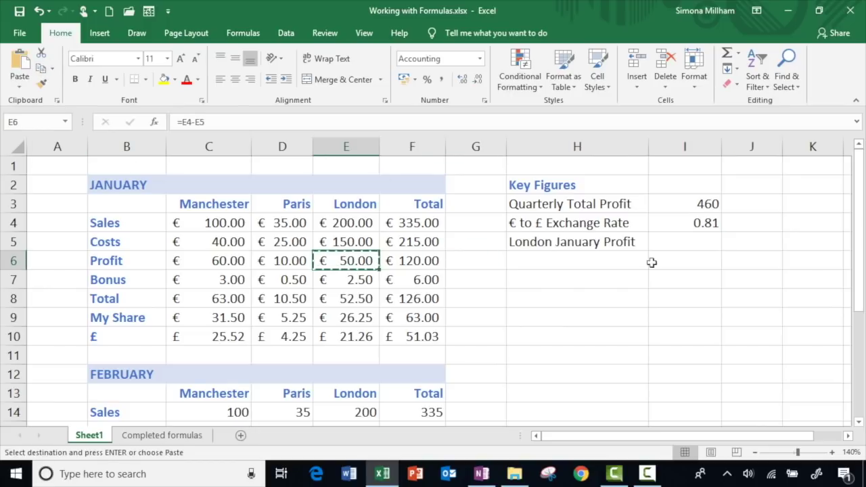
left_click(700, 242)
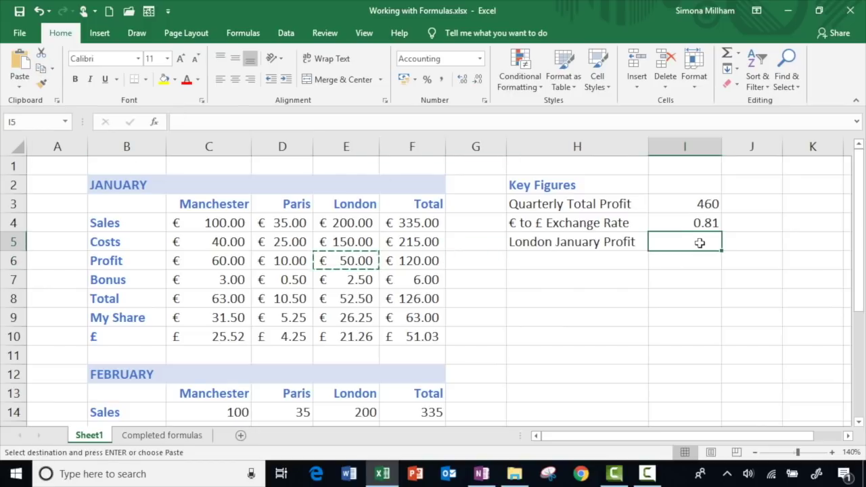
left_click(20, 87)
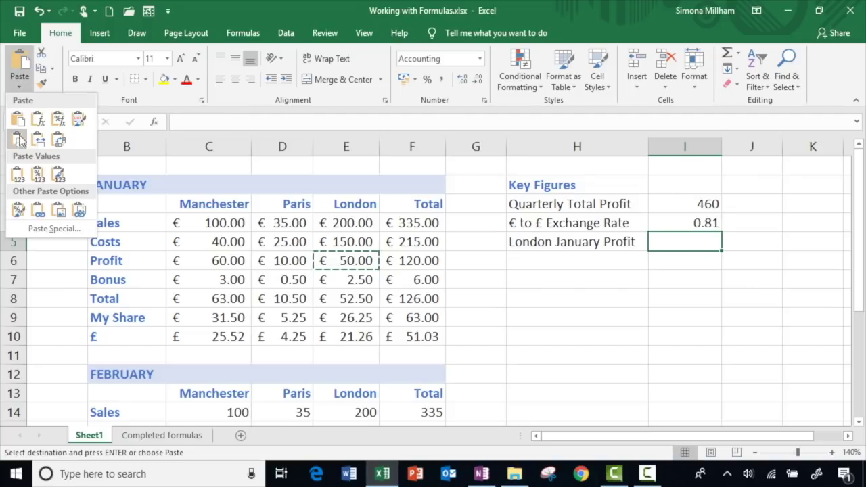
left_click(38, 211)
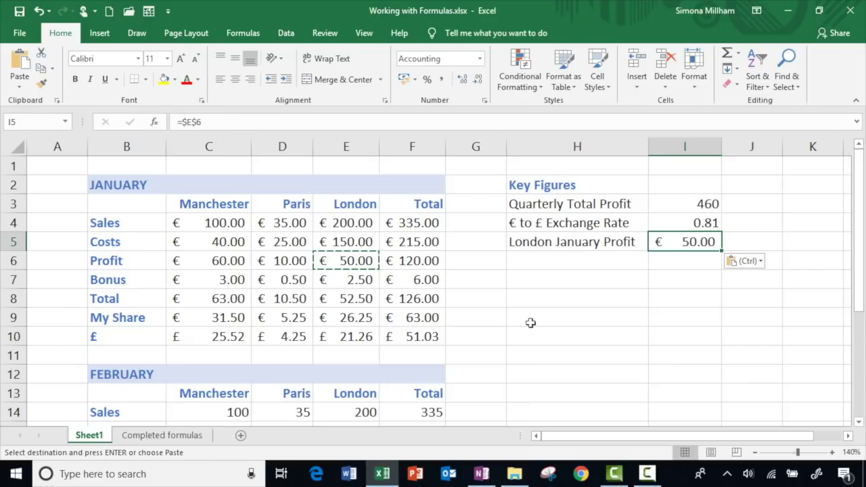
left_click(19, 85)
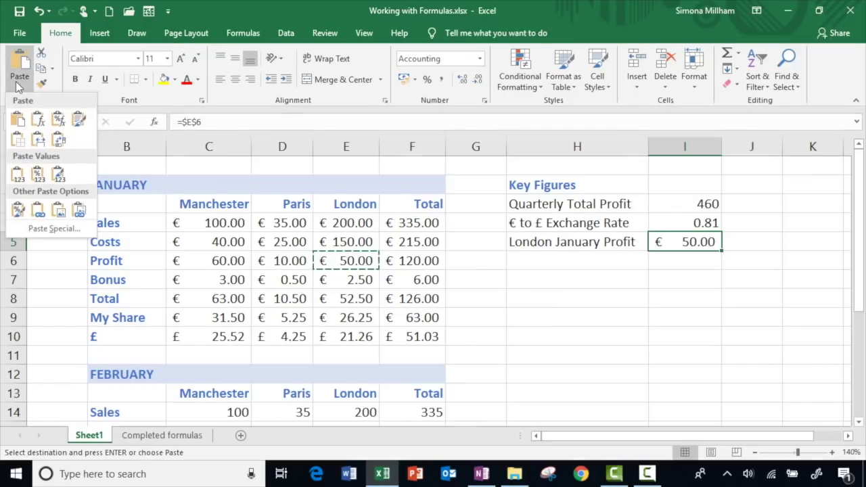
left_click(18, 119)
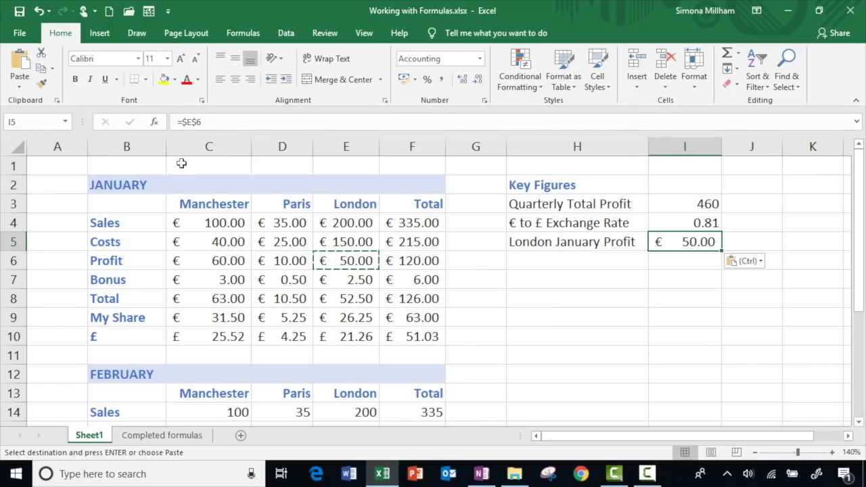
left_click(551, 300)
Copy Manchester, Paris and London from C3:E3 and paste them transposed into H8:H10
left_click_drag(200, 205, 336, 205)
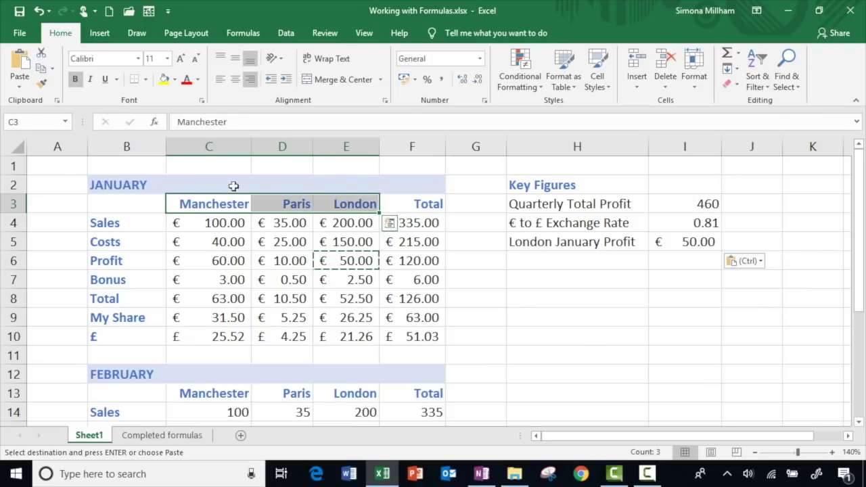
left_click(41, 69)
left_click(564, 300)
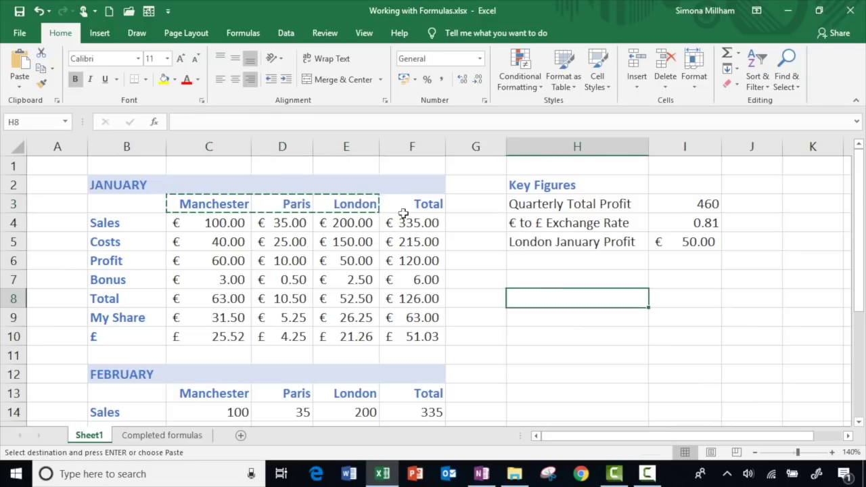
left_click(20, 82)
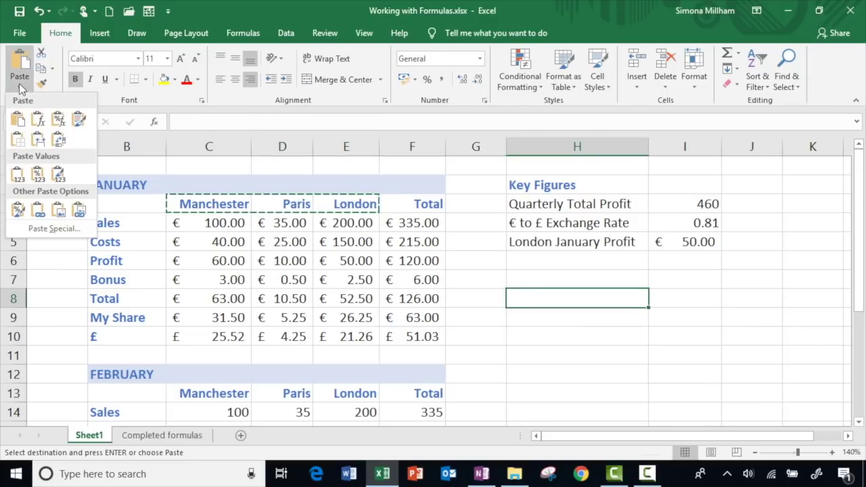
left_click(59, 140)
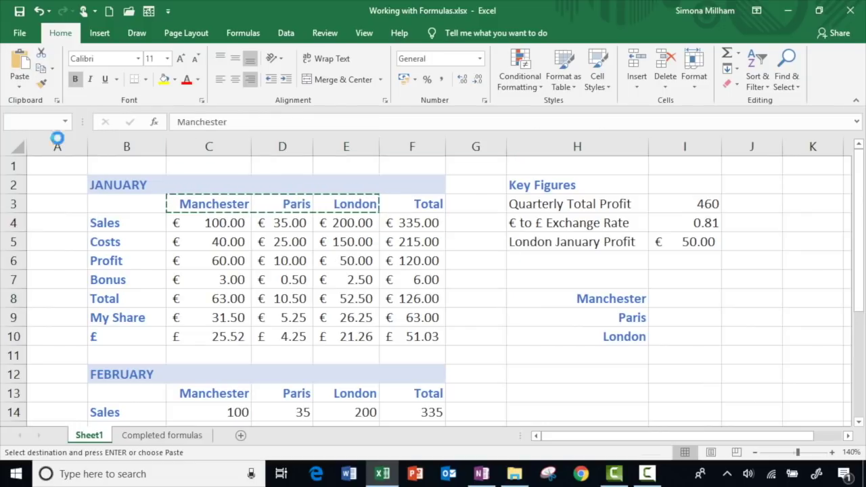
left_click(607, 376)
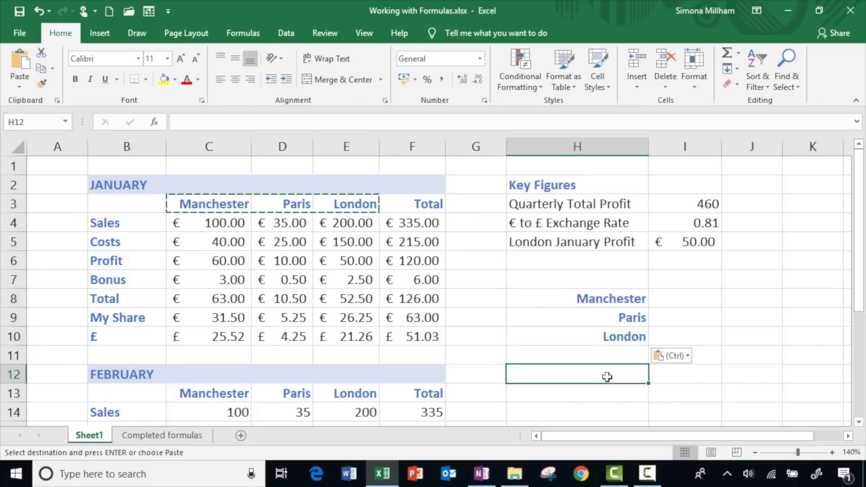
Tick Maximum in the status bar statistics, showing Max € 60.00 for January Profit C6:E6
left_click_drag(190, 218, 341, 226)
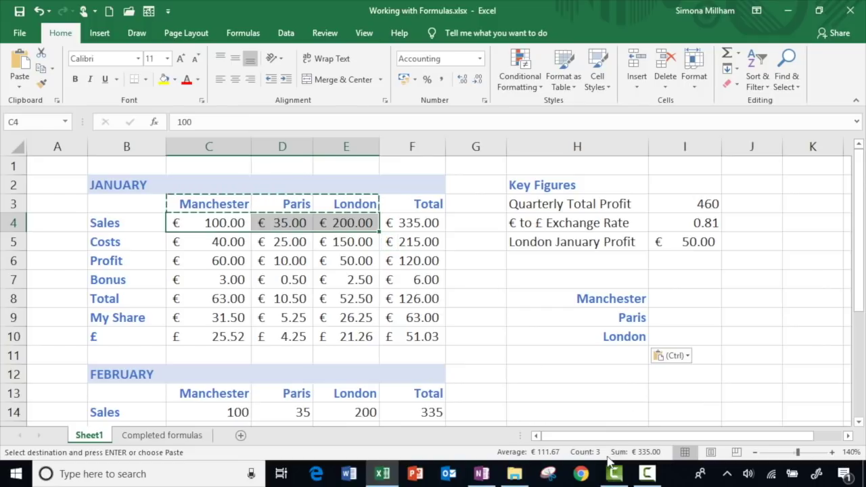
left_click_drag(203, 260, 358, 261)
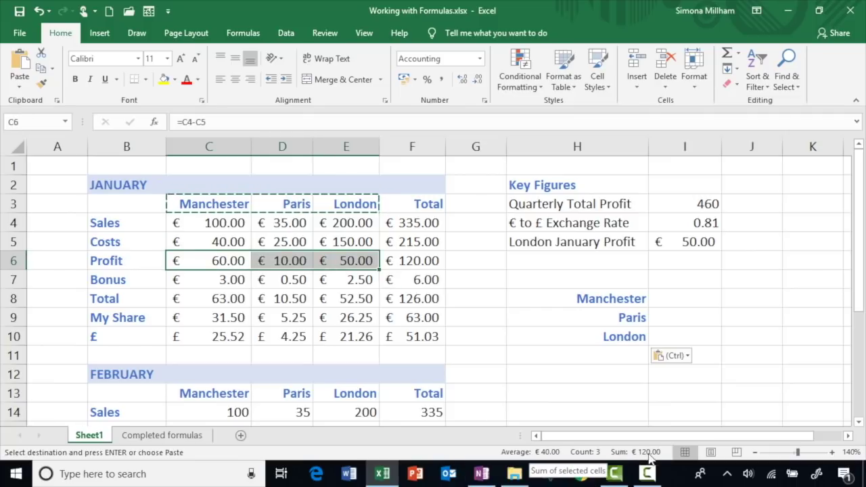
right_click(602, 452)
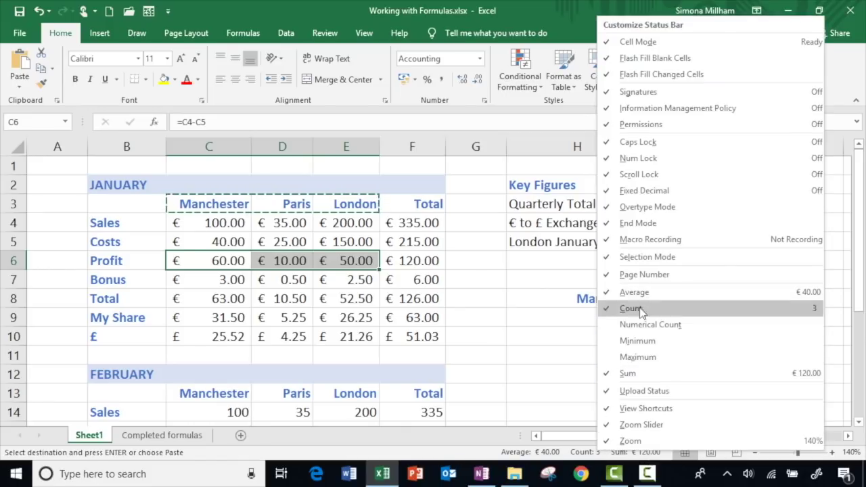
left_click(653, 358)
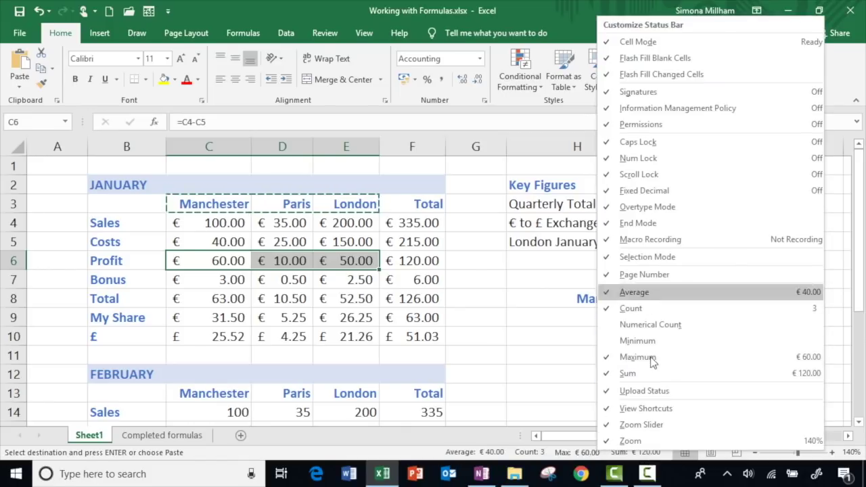
left_click(564, 462)
left_click(499, 332)
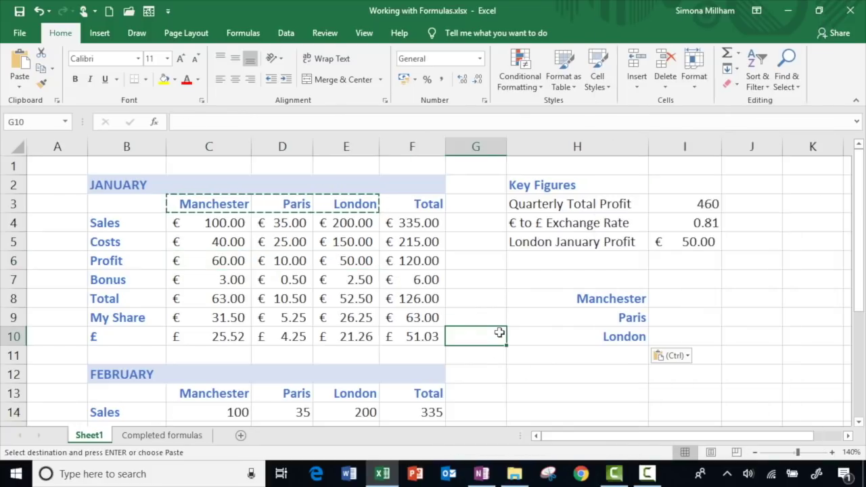
Select all formula cells with Find & Select > Formulas, then deselect and cancel the copy
left_click(790, 80)
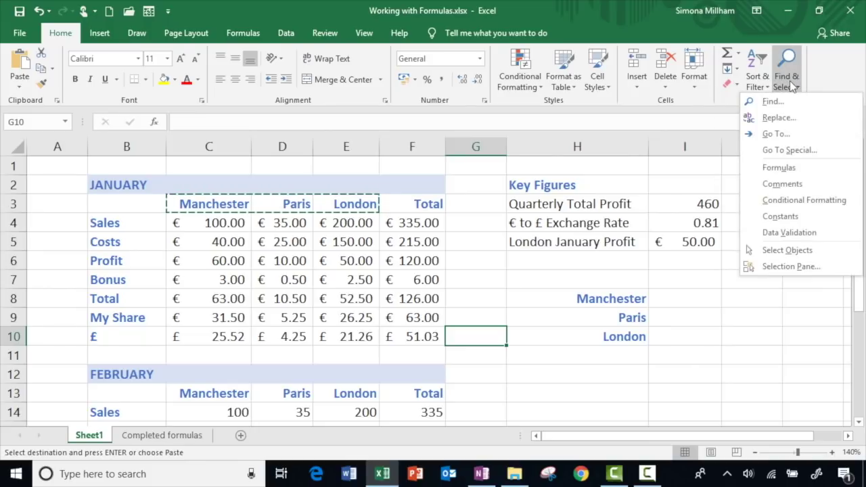
left_click(779, 167)
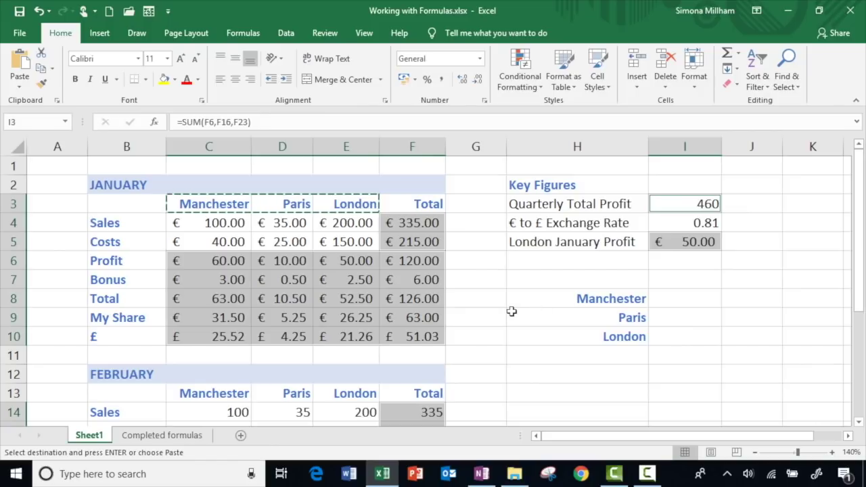
scroll(449, 356, "down", 5)
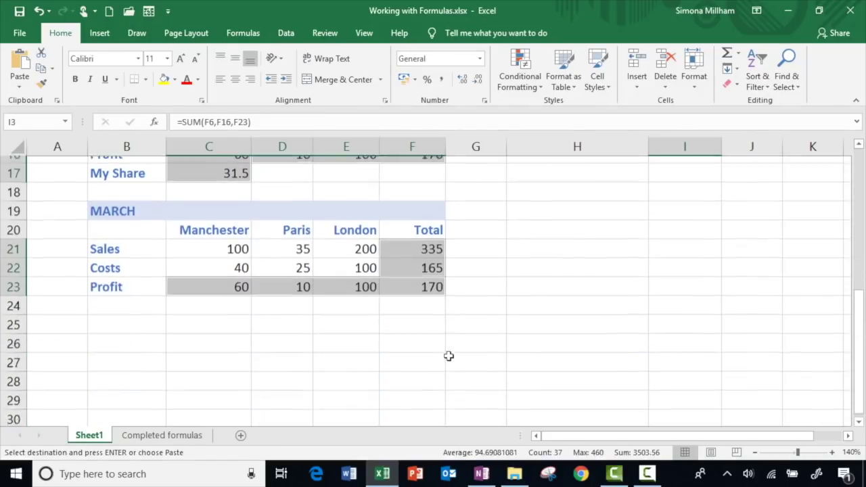
scroll(449, 356, "up", 3)
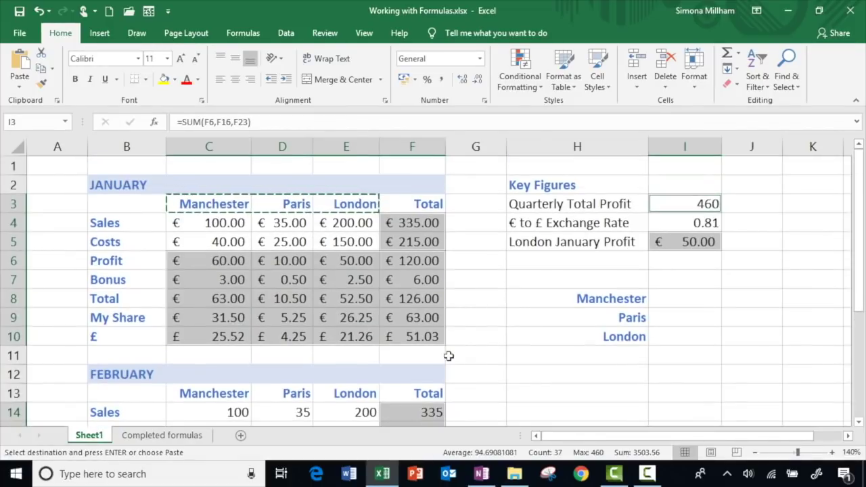
left_click(500, 347)
key("Escape")
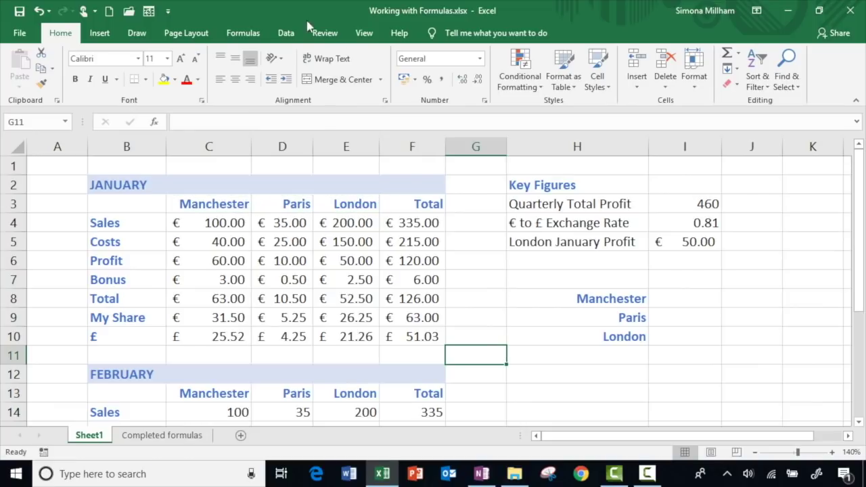
With Paris's January profit D6 selected, turn Show Formulas on then off, and select E10
left_click(243, 32)
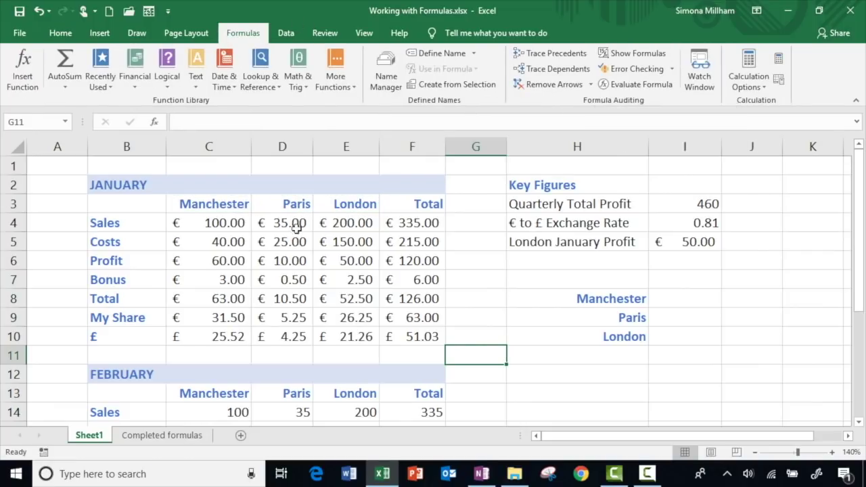
left_click(281, 259)
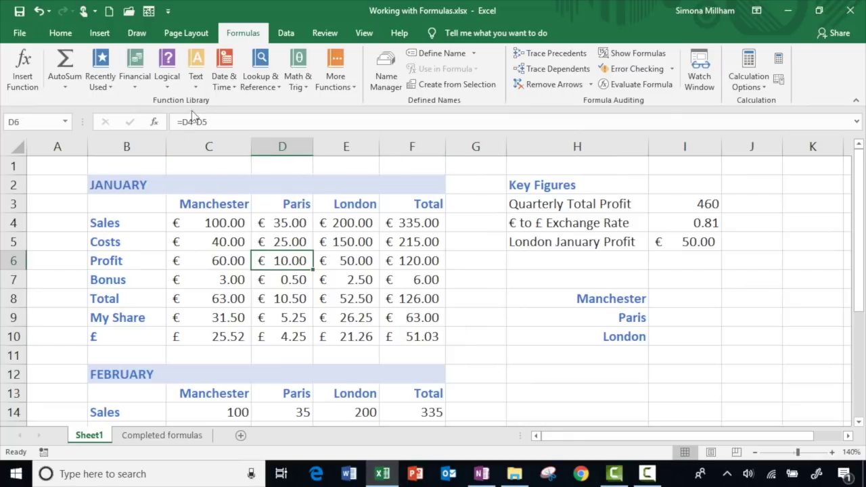
left_click(636, 52)
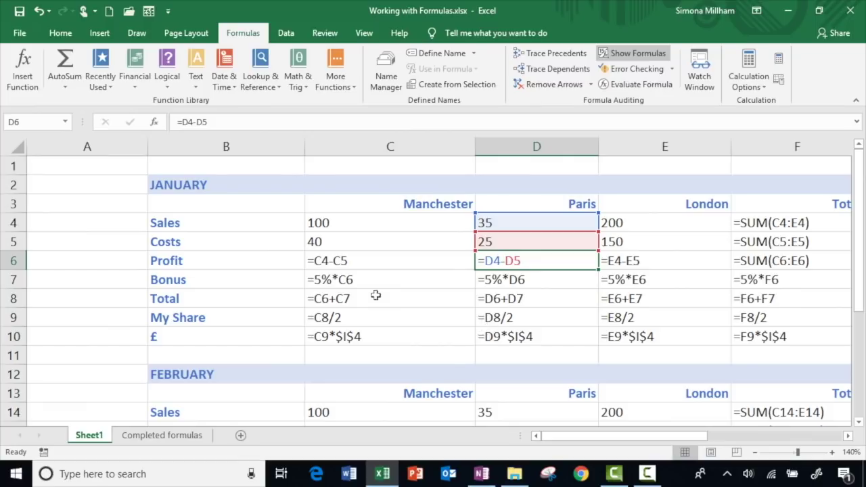
scroll(423, 327, "down", 3)
scroll(424, 327, "up", 3)
left_click(636, 53)
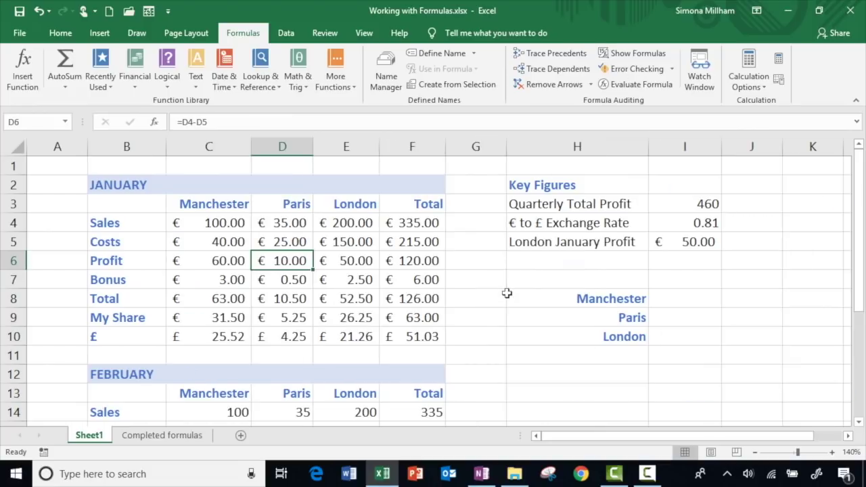
left_click(371, 336)
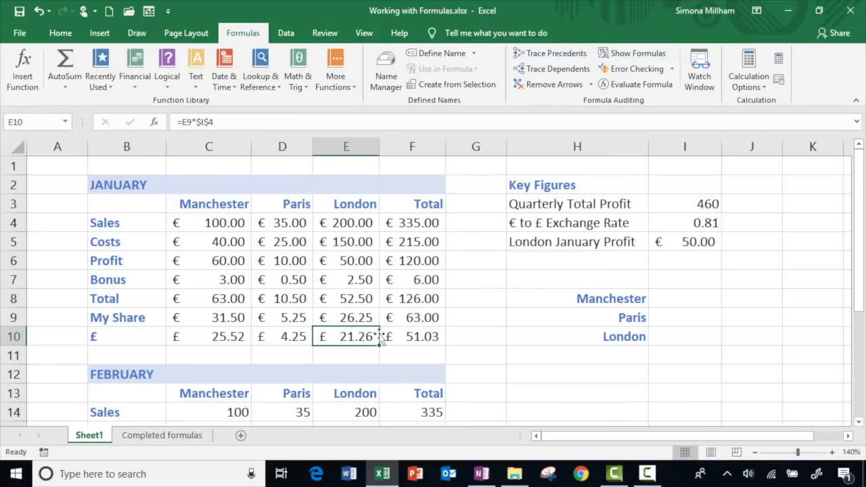
left_click(567, 55)
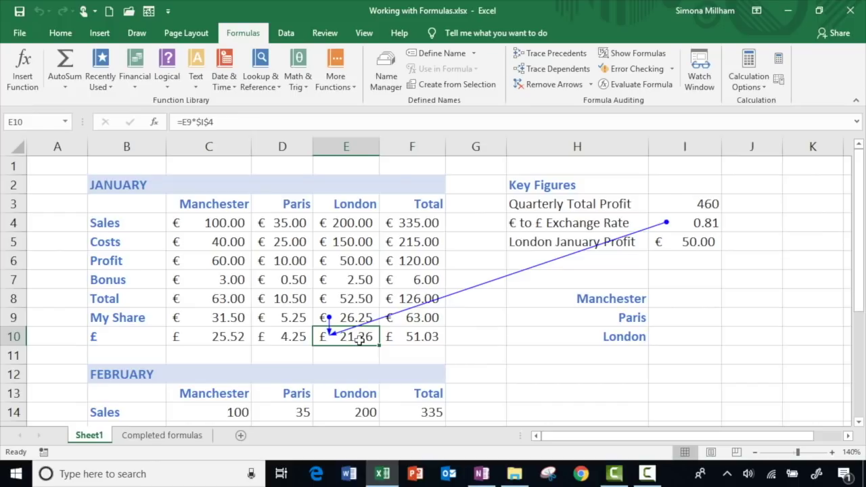
left_click(356, 224)
left_click(551, 70)
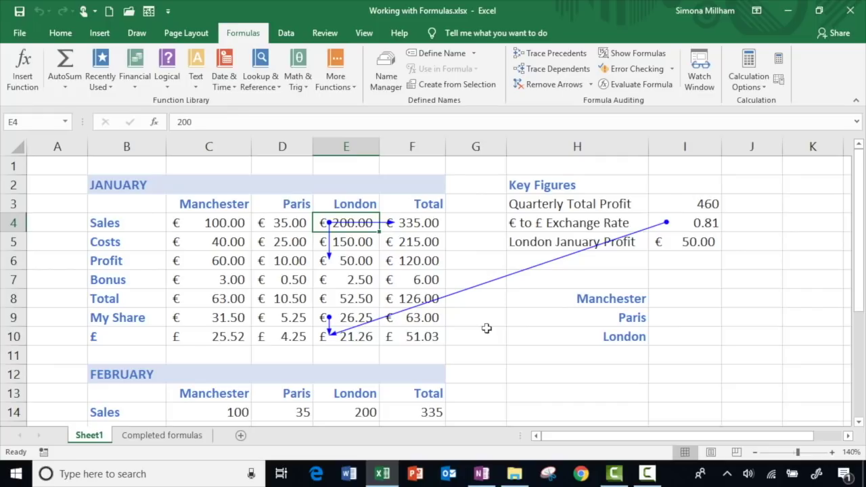
left_click(544, 83)
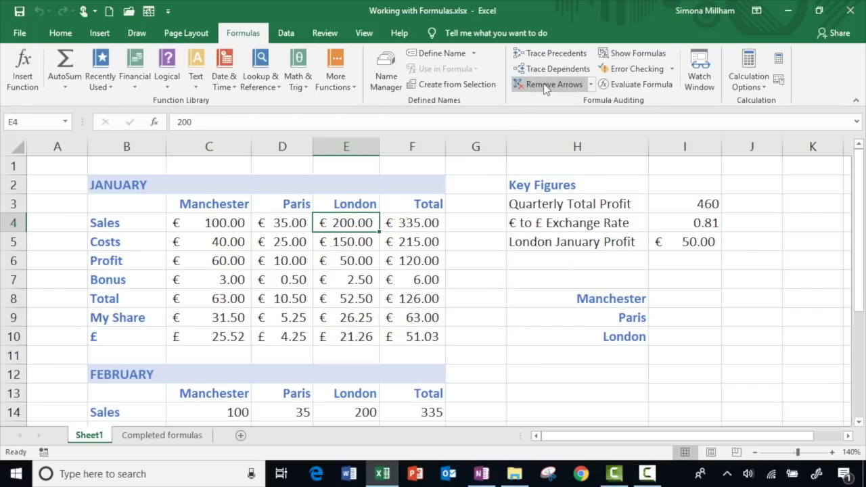